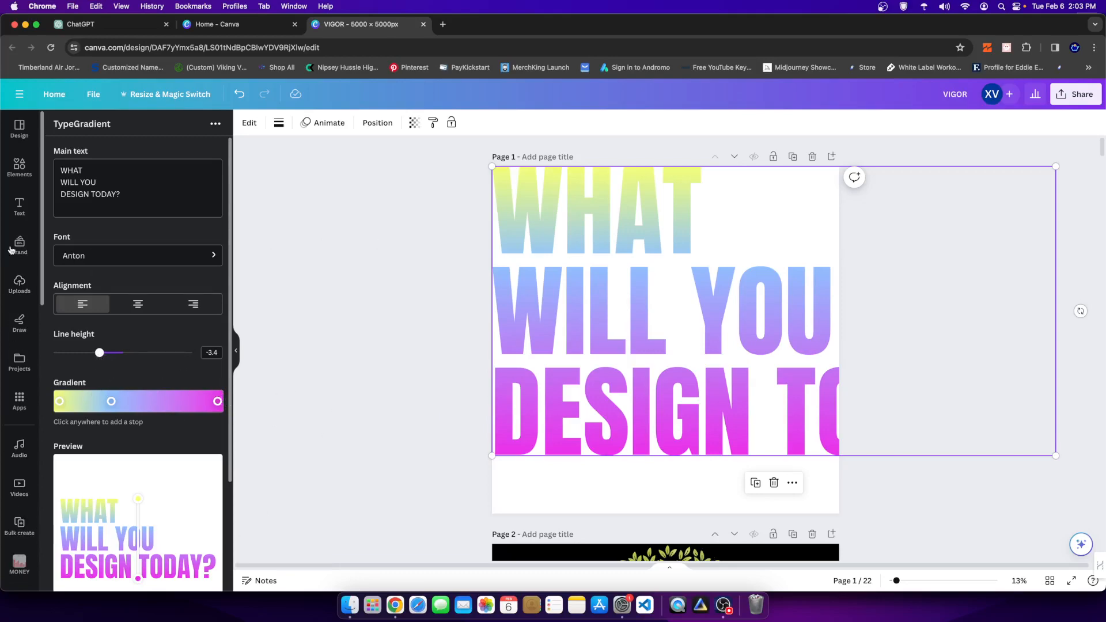
{"action": "left_click", "coordinate": [19, 205]}
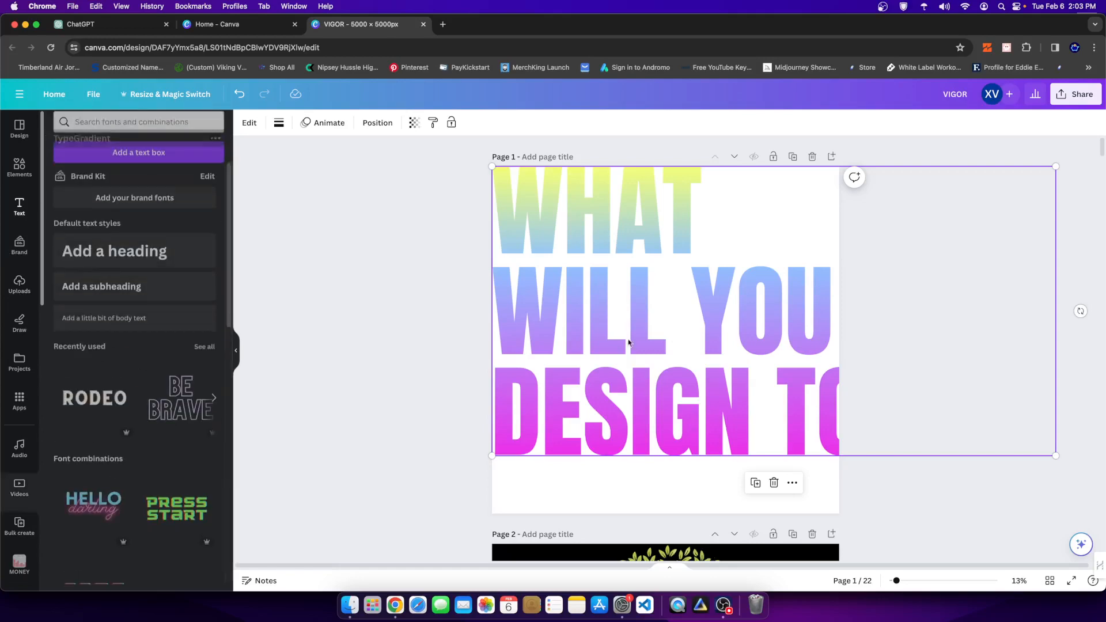
{"action": "left_click", "coordinate": [146, 258]}
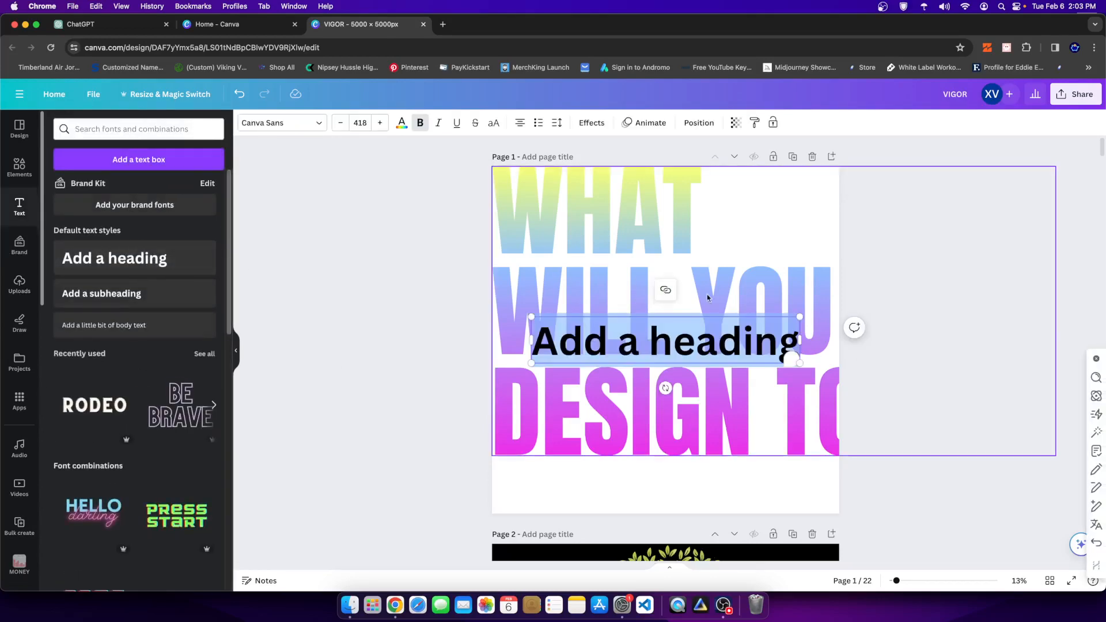
{"action": "left_click", "coordinate": [903, 268]}
{"action": "left_click_drag", "start_coordinate": [693, 350], "coordinate": [737, 310]}
{"action": "key", "text": "Delete"}
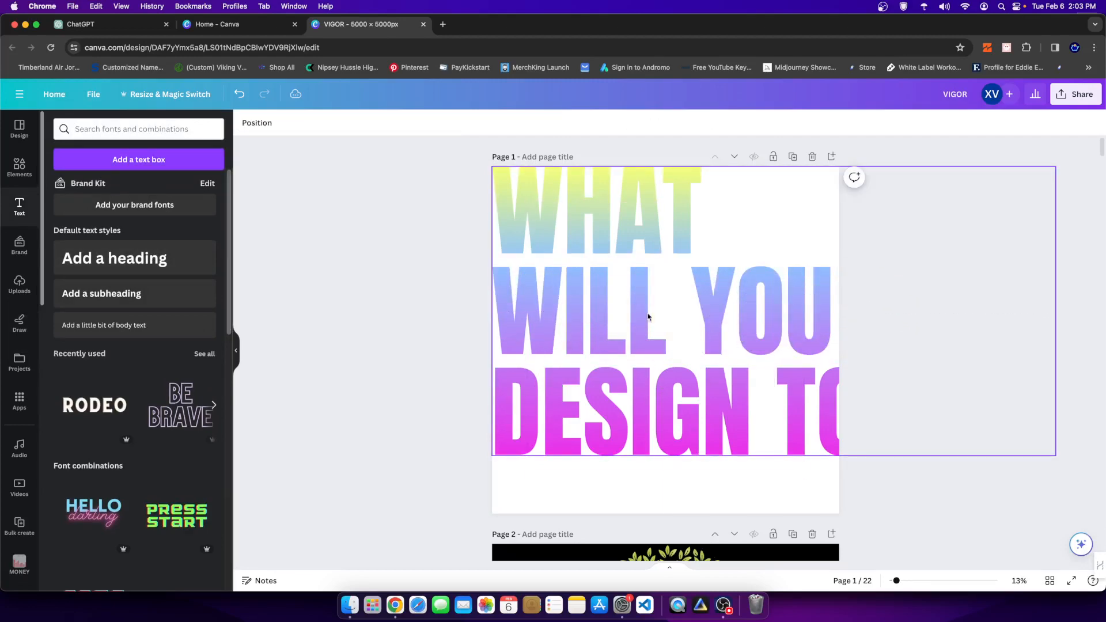
- Shift the gradient text on page 1 slightly down and left, and open its TypeGradient settings
{"action": "left_click", "coordinate": [642, 315]}
{"action": "left_click_drag", "start_coordinate": [627, 224], "coordinate": [606, 221]}
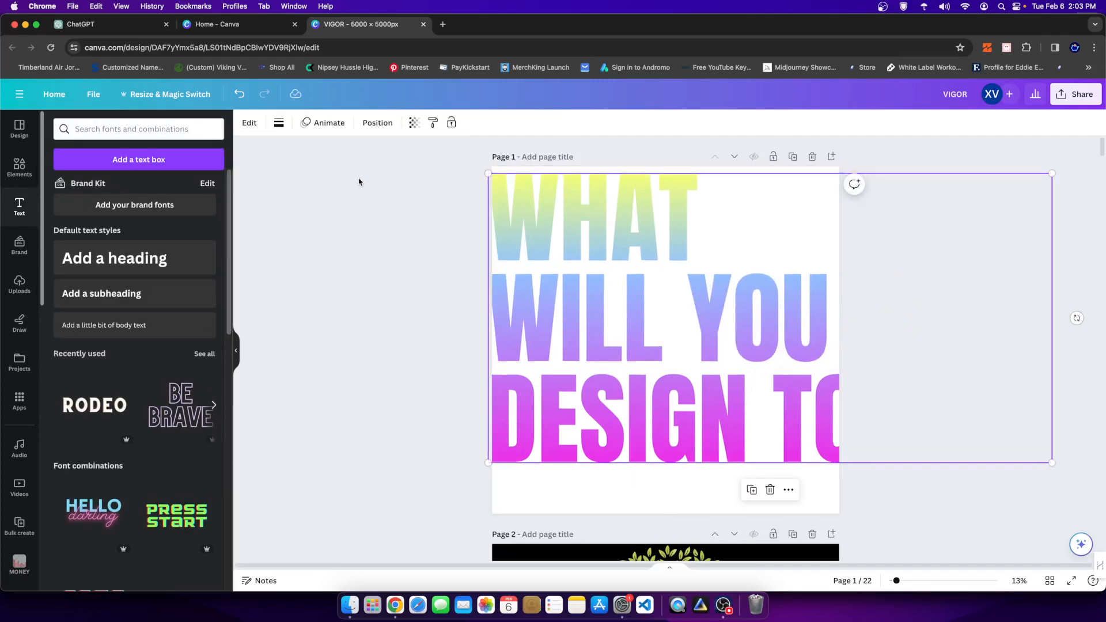
{"action": "left_click", "coordinate": [249, 123]}
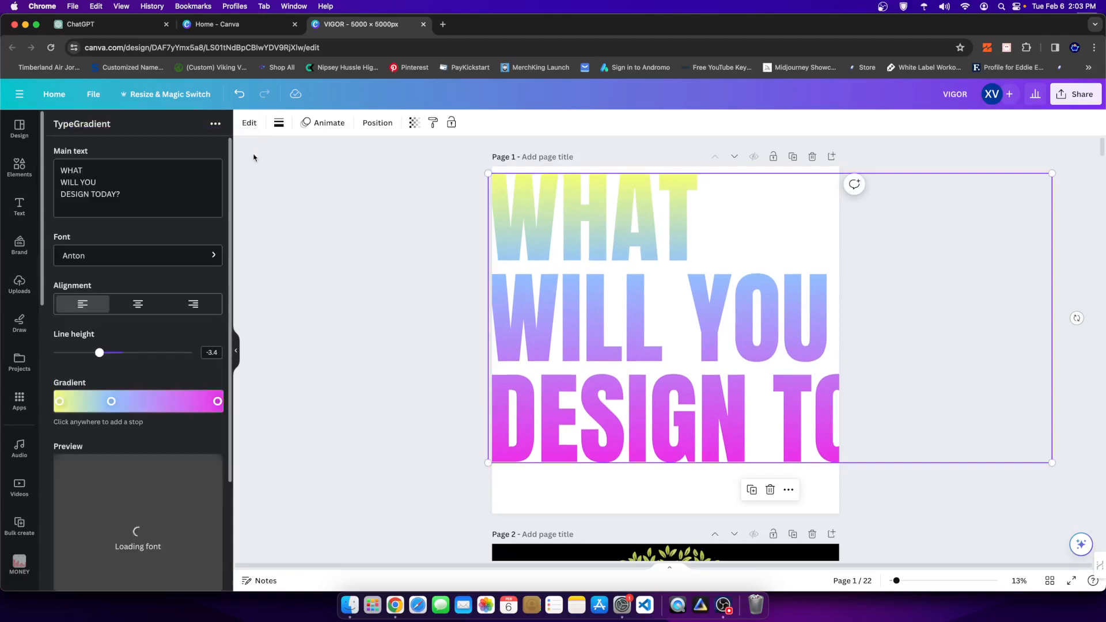
{"action": "left_click_drag", "start_coordinate": [718, 362], "coordinate": [709, 370]}
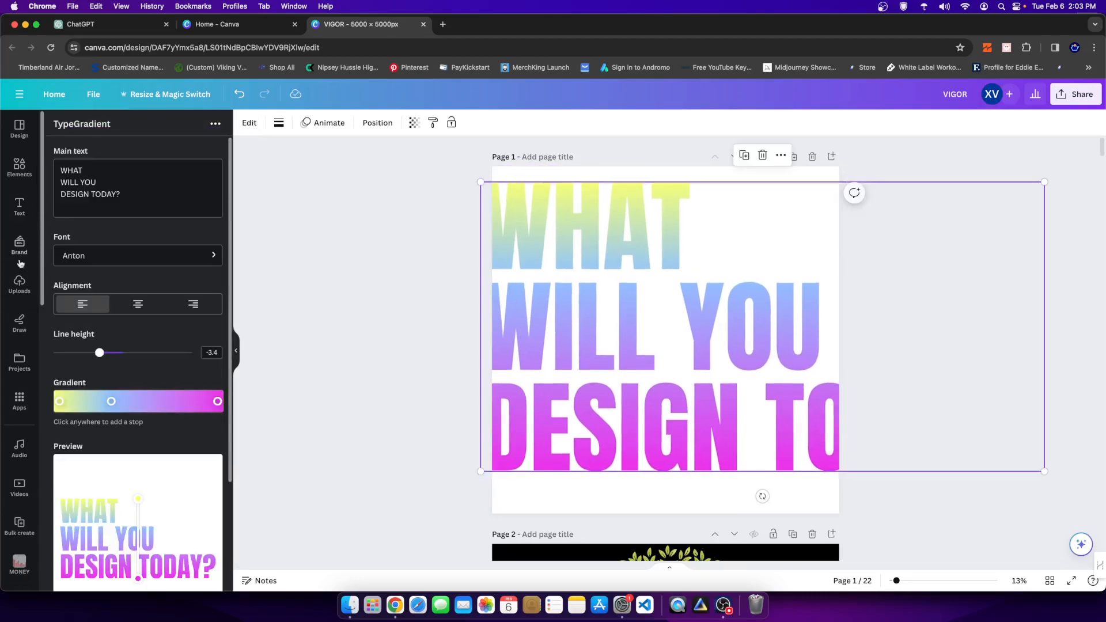
- Open the TypeGradient app from the gradient app search and move the gradient text inside the page's left edge
{"action": "left_click", "coordinate": [19, 400]}
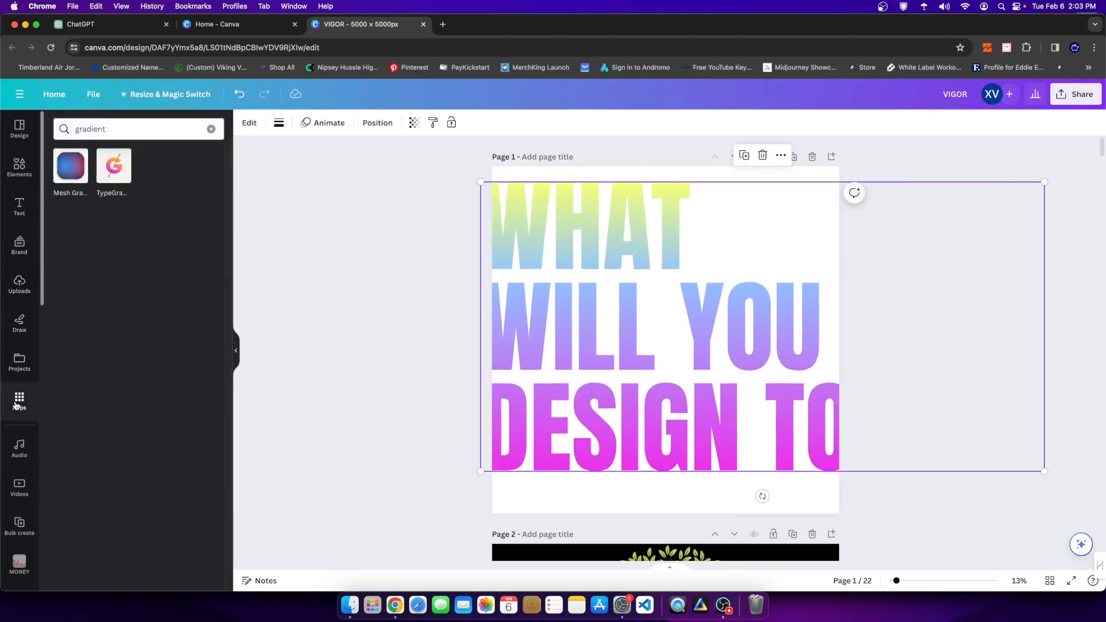
{"action": "left_click", "coordinate": [128, 132]}
{"action": "left_click", "coordinate": [184, 277]}
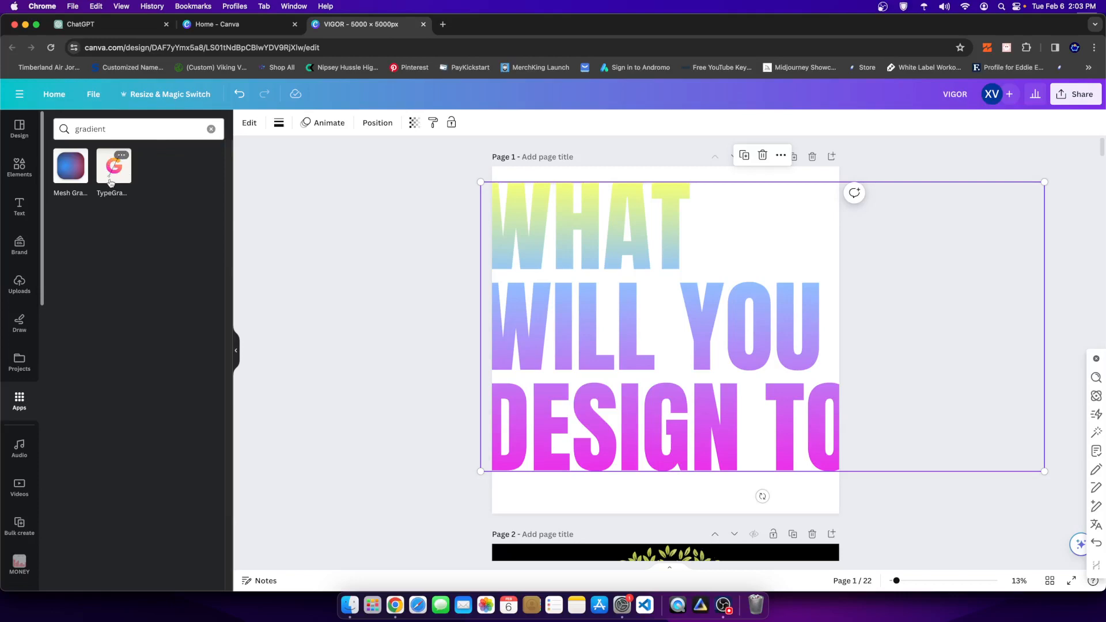
{"action": "left_click_drag", "start_coordinate": [610, 303], "coordinate": [602, 278]}
{"action": "left_click", "coordinate": [129, 174]}
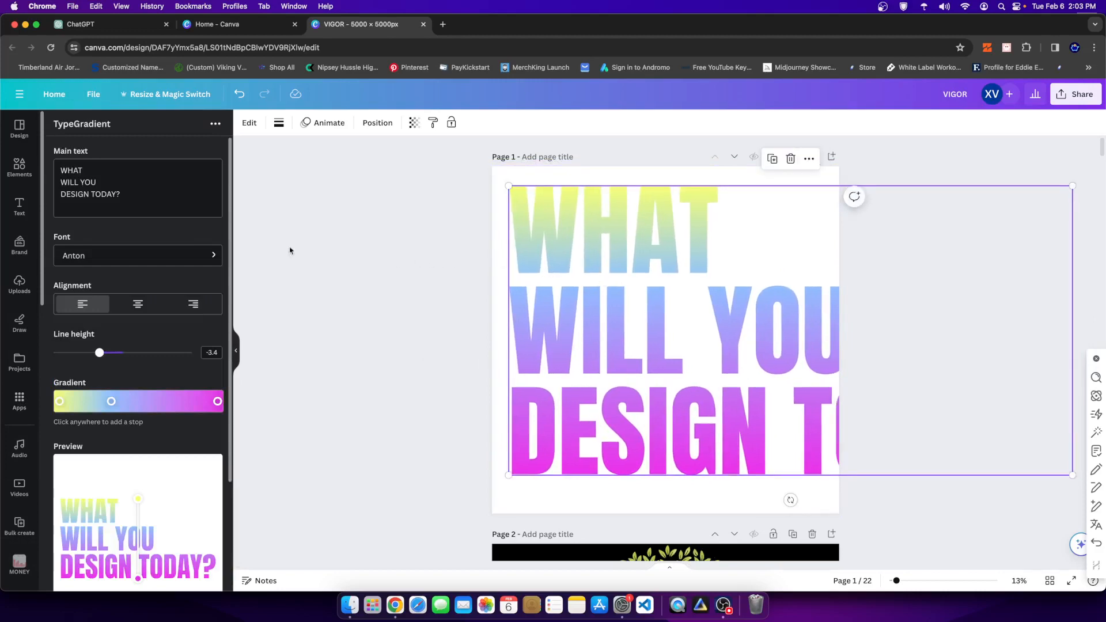
- Replace the gradient element's main text with HELLO and update the element on the page
{"action": "left_click_drag", "start_coordinate": [149, 194], "coordinate": [2, 128]}
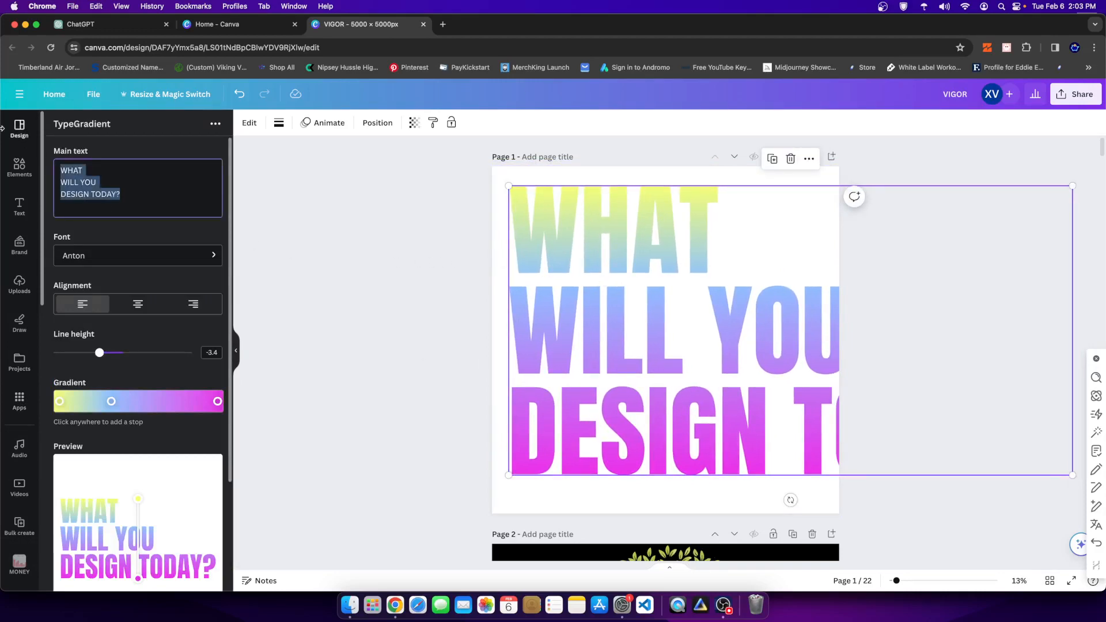
{"action": "type", "text": "HELLO"}
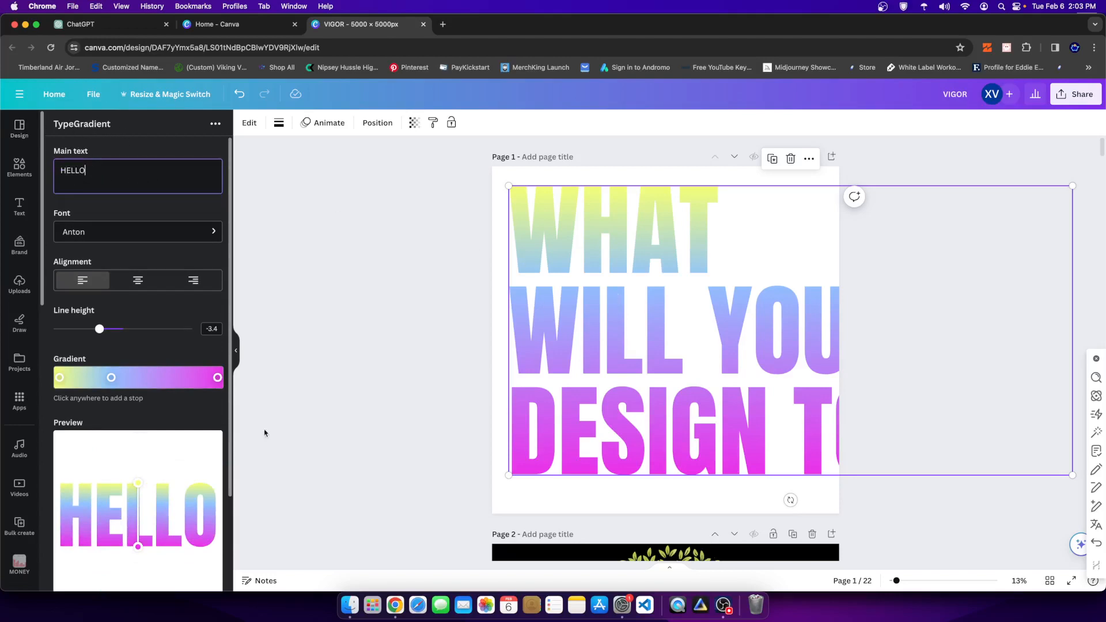
{"action": "scroll", "coordinate": [133, 257], "scroll_direction": "down", "scroll_amount": 2}
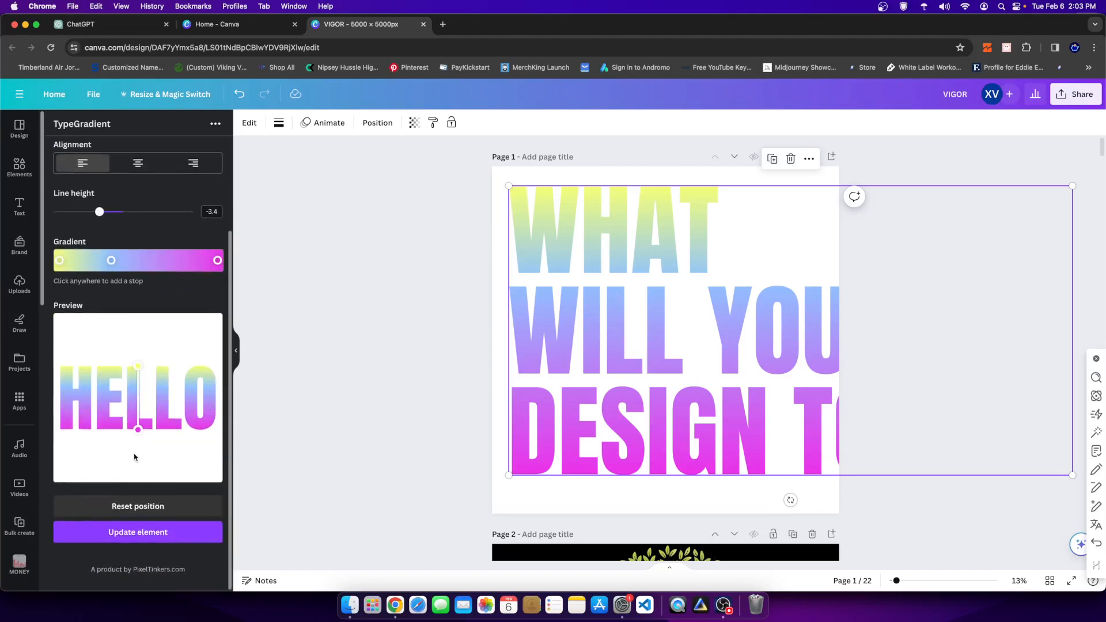
{"action": "left_click", "coordinate": [145, 538]}
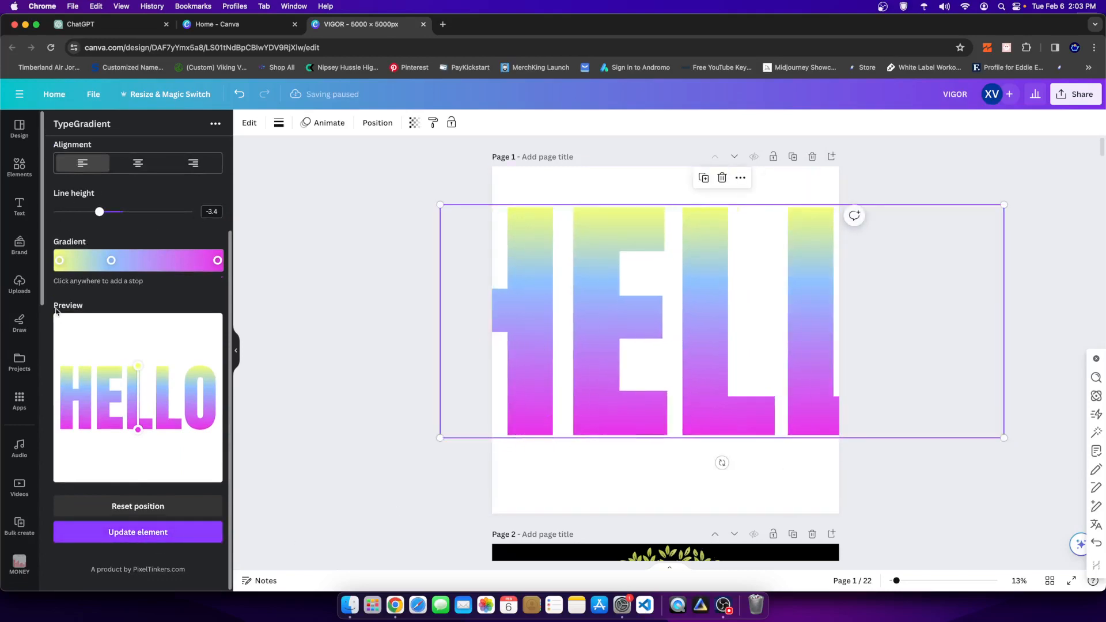
- Scale the HELLO gradient text down to fit within page 1 and centre it on the page
{"action": "scroll", "coordinate": [56, 311], "scroll_direction": "up", "scroll_amount": 2}
{"action": "scroll", "coordinate": [149, 243], "scroll_direction": "down", "scroll_amount": 2}
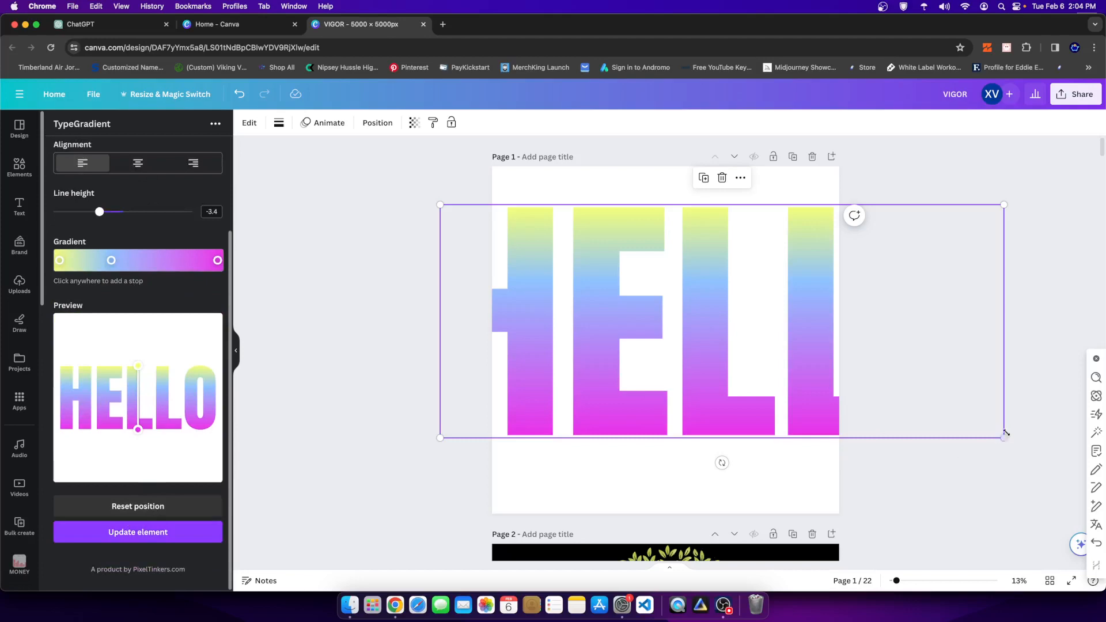
{"action": "left_click_drag", "start_coordinate": [1005, 437], "coordinate": [741, 324]}
{"action": "left_click_drag", "start_coordinate": [633, 279], "coordinate": [691, 332]}
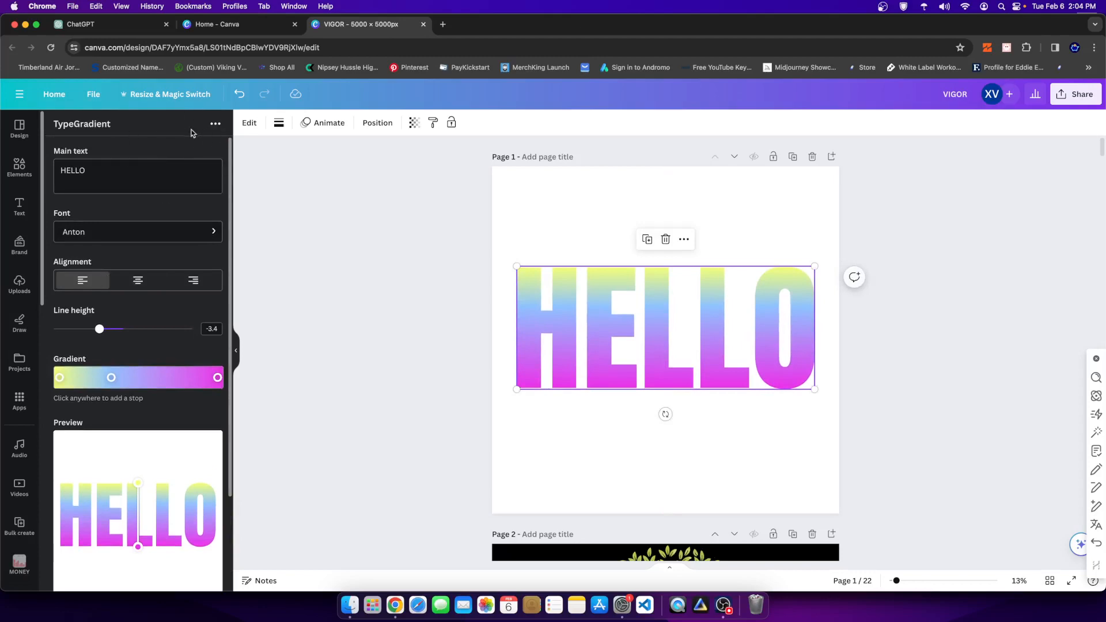
{"action": "left_click", "coordinate": [214, 125]}
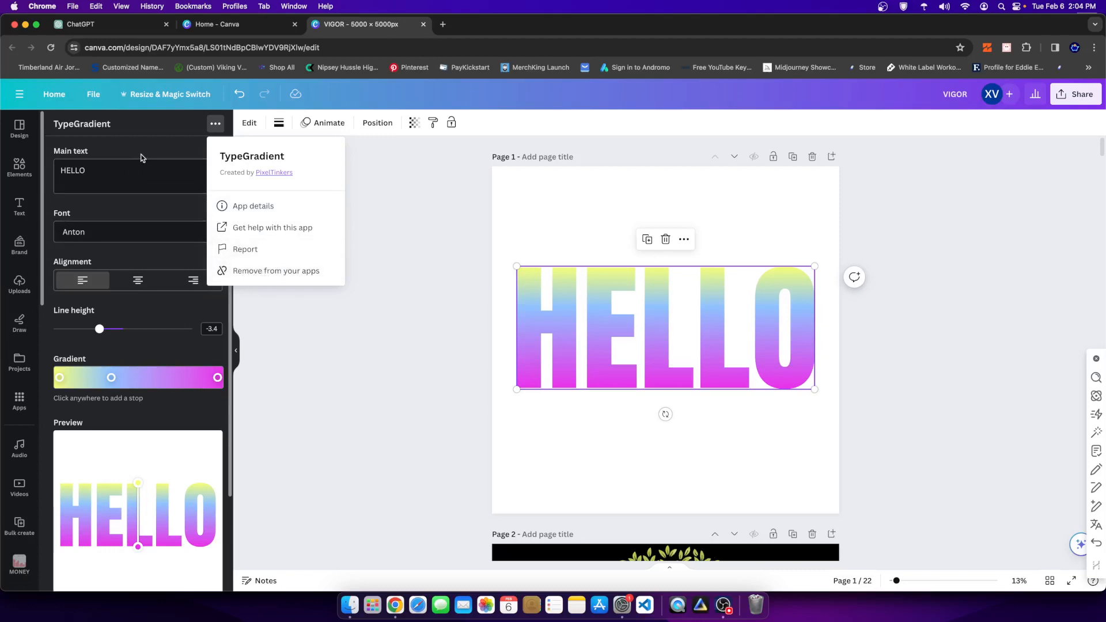
{"action": "left_click", "coordinate": [222, 128]}
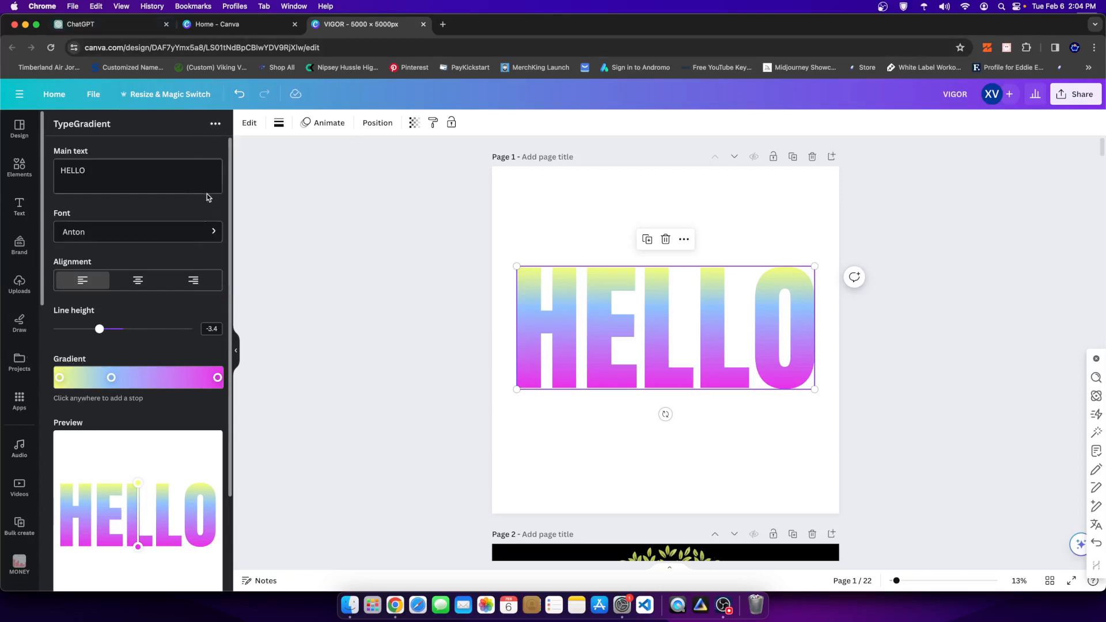
{"action": "left_click", "coordinate": [215, 123]}
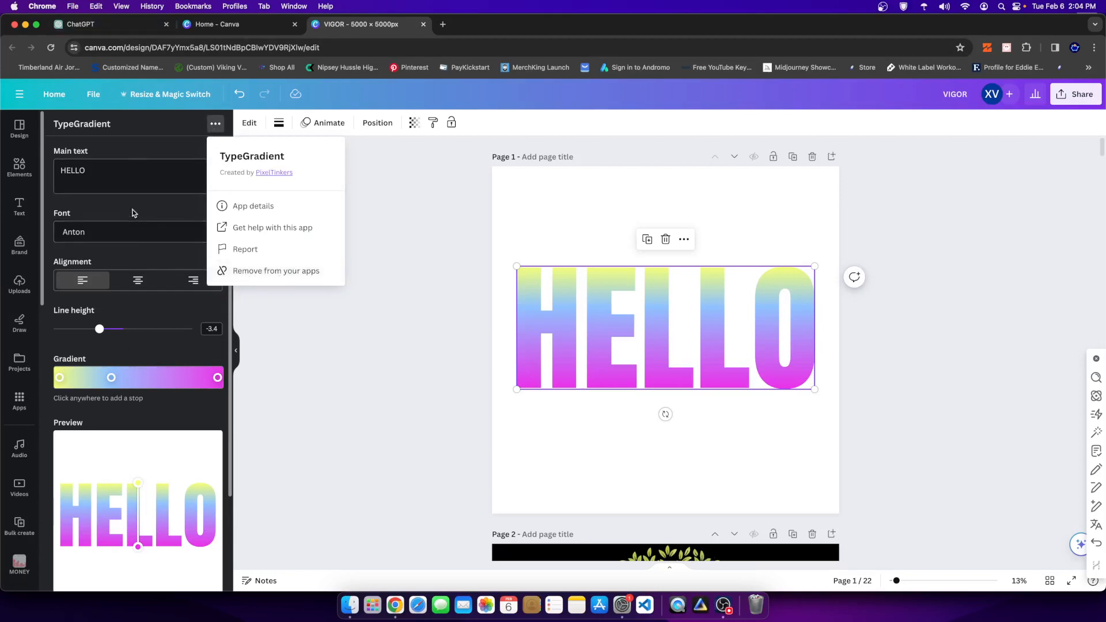
{"action": "left_click", "coordinate": [141, 191]}
{"action": "left_click", "coordinate": [214, 127]}
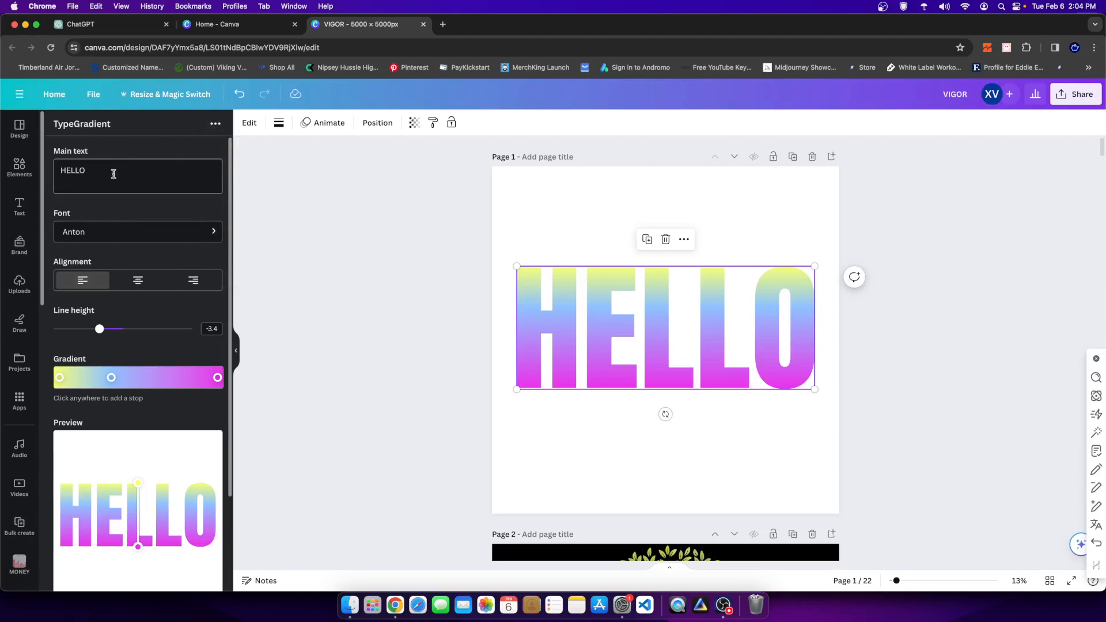
- Replace the main text HELLO with 0$# and update the gradient element on the page
{"action": "left_click_drag", "start_coordinate": [114, 174], "coordinate": [40, 173]}
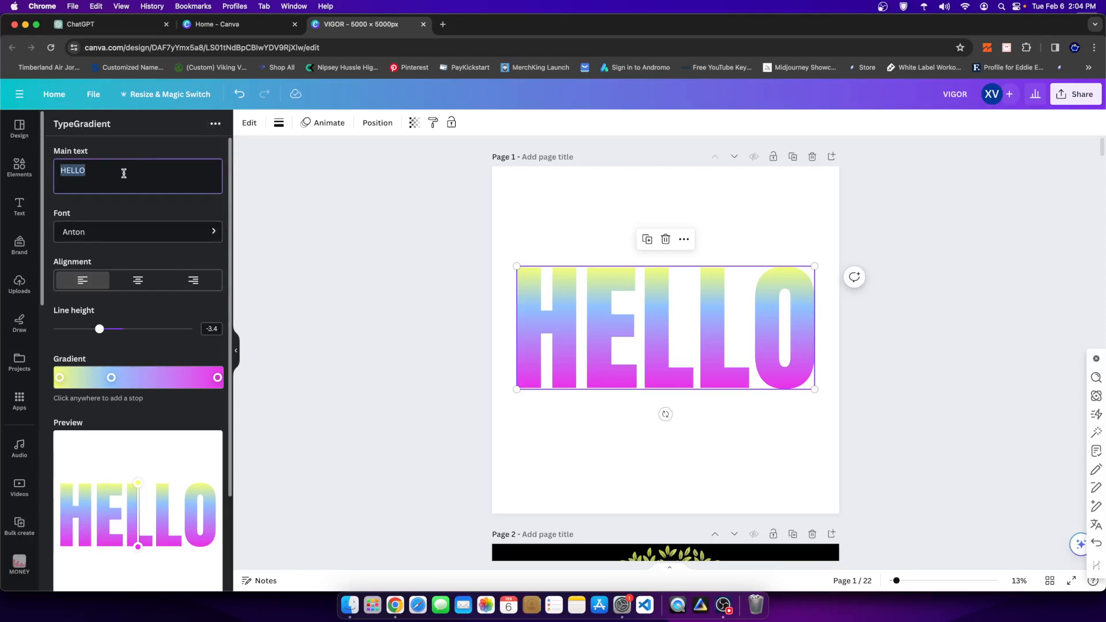
{"action": "type", "text": "0$"}
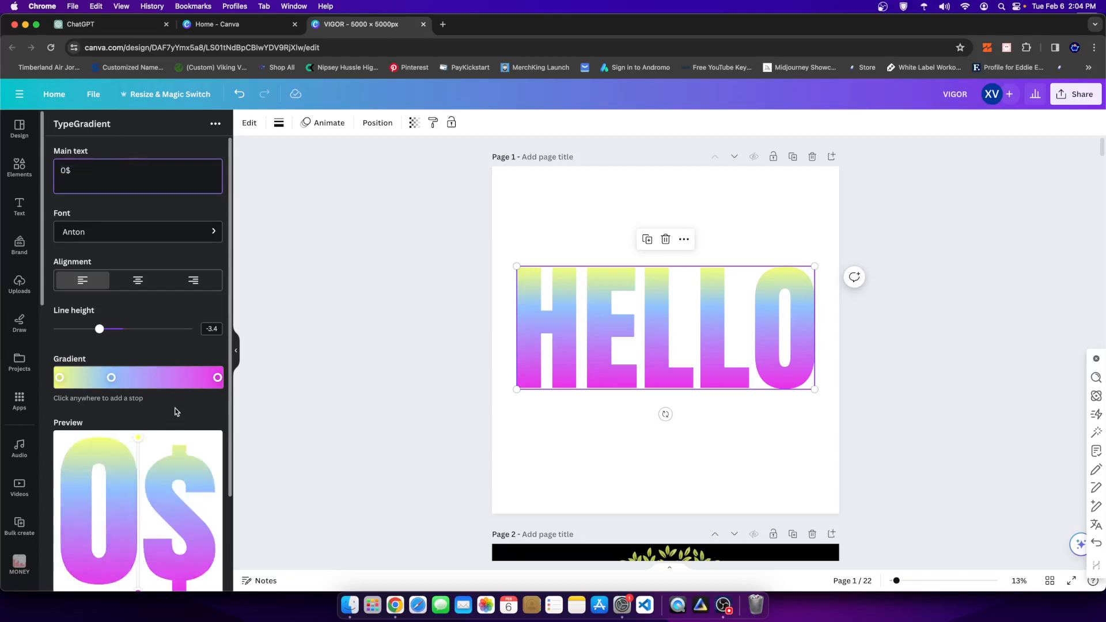
{"action": "type", "text": "#"}
{"action": "scroll", "coordinate": [138, 461], "scroll_direction": "down", "scroll_amount": 3}
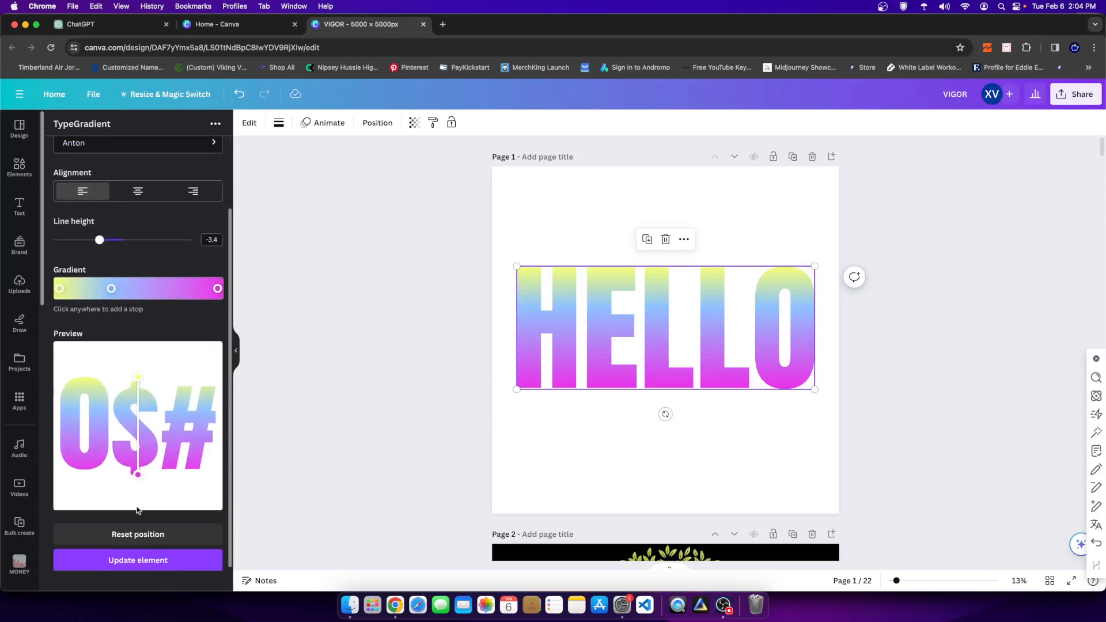
{"action": "left_click", "coordinate": [121, 559]}
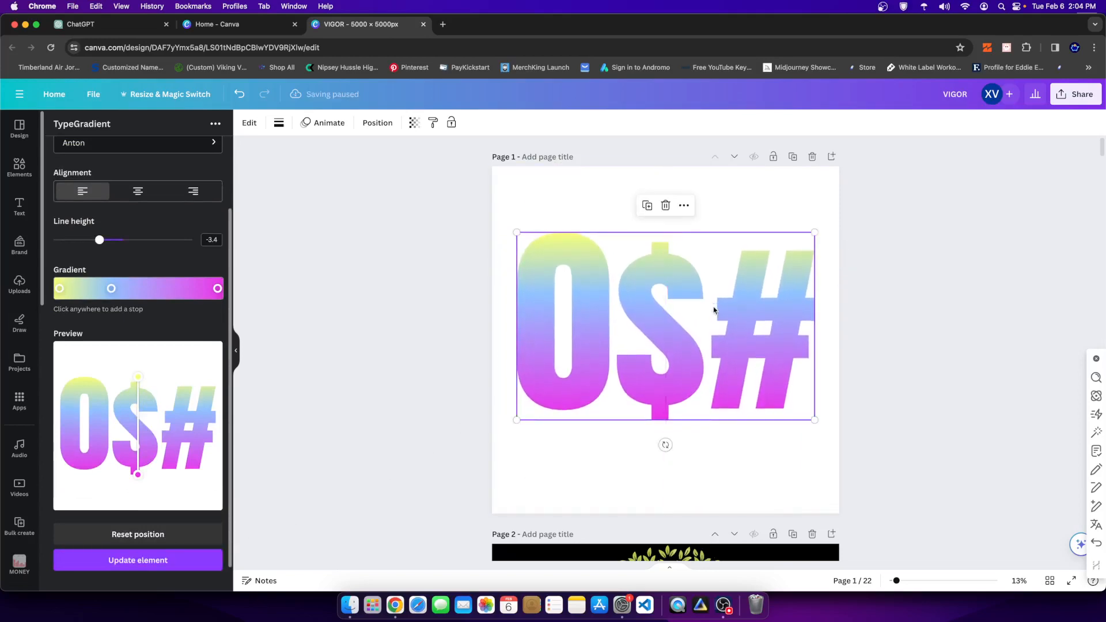
- Browse the TypeGradient font list and choose Bartina Regular for the gradient text
{"action": "scroll", "coordinate": [85, 236], "scroll_direction": "up", "scroll_amount": 3}
{"action": "left_click", "coordinate": [86, 233]}
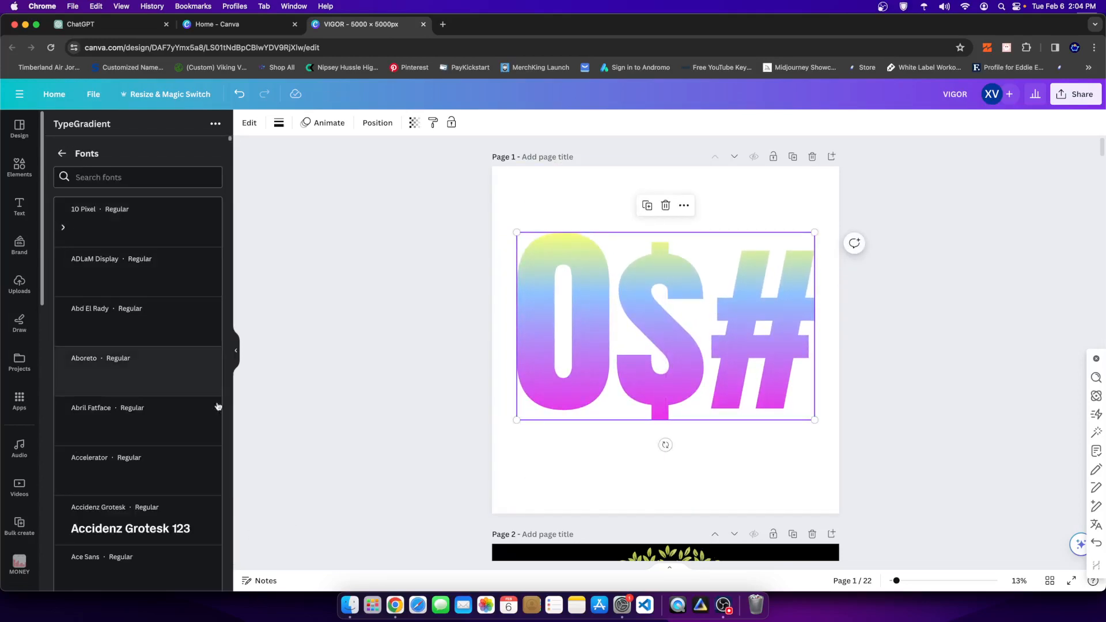
{"action": "scroll", "coordinate": [127, 451], "scroll_direction": "down", "scroll_amount": 5}
{"action": "scroll", "coordinate": [127, 451], "scroll_direction": "down", "scroll_amount": 10}
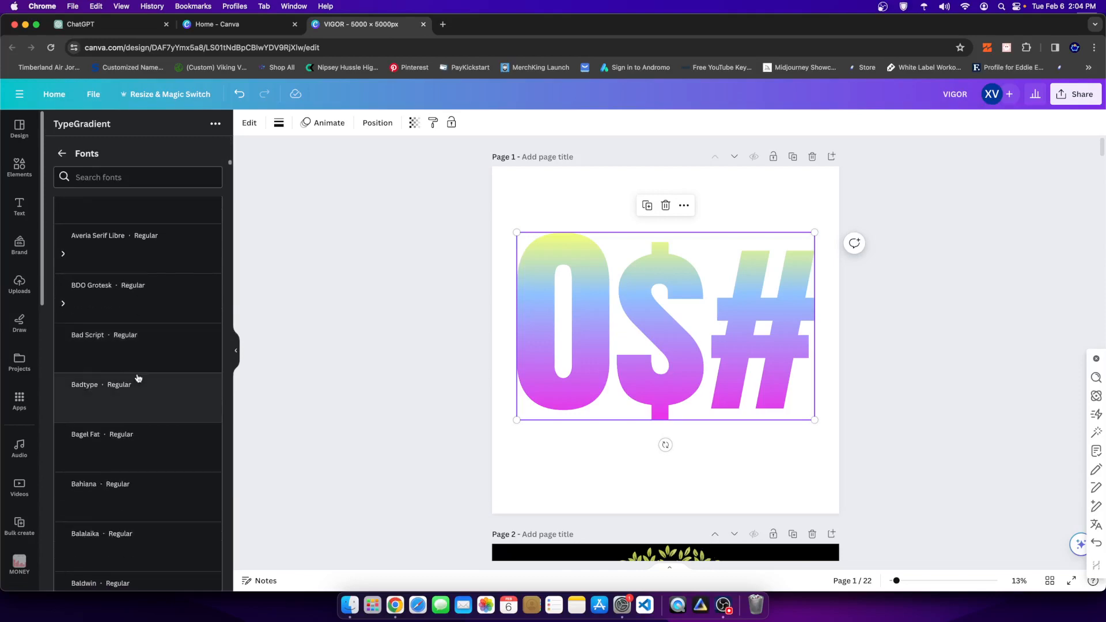
{"action": "scroll", "coordinate": [138, 390], "scroll_direction": "down", "scroll_amount": 5}
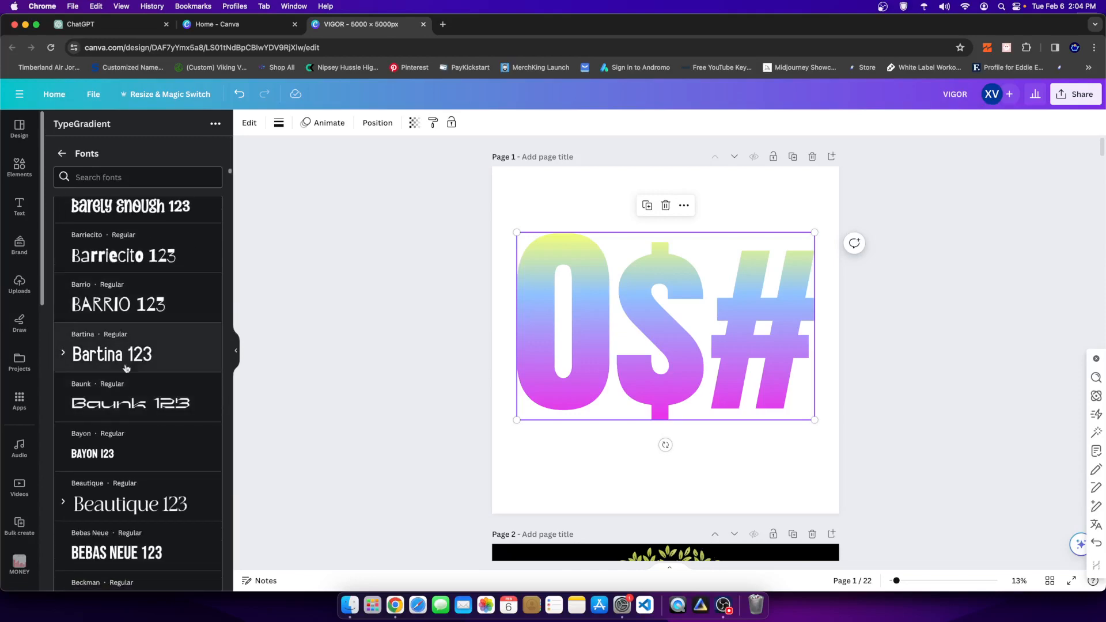
{"action": "left_click", "coordinate": [143, 321]}
{"action": "left_click", "coordinate": [145, 330]}
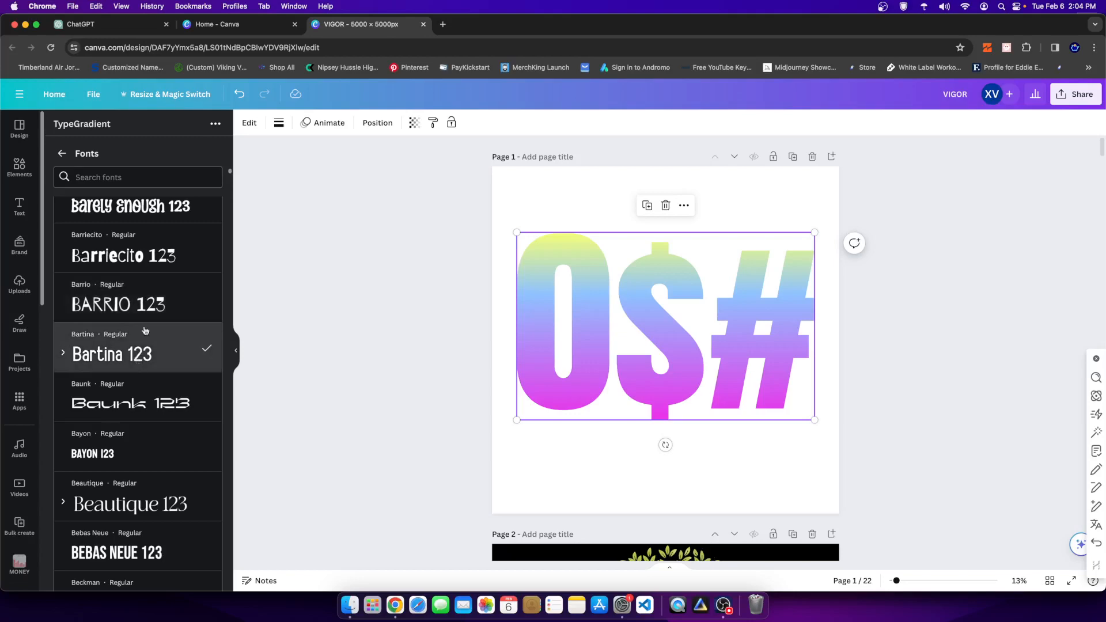
- Switch the font to the Semi-Bold variant of Bartina, update the element, and nudge it on the page
{"action": "left_click", "coordinate": [64, 352]}
{"action": "scroll", "coordinate": [120, 482], "scroll_direction": "down", "scroll_amount": 1}
{"action": "left_click", "coordinate": [120, 482]}
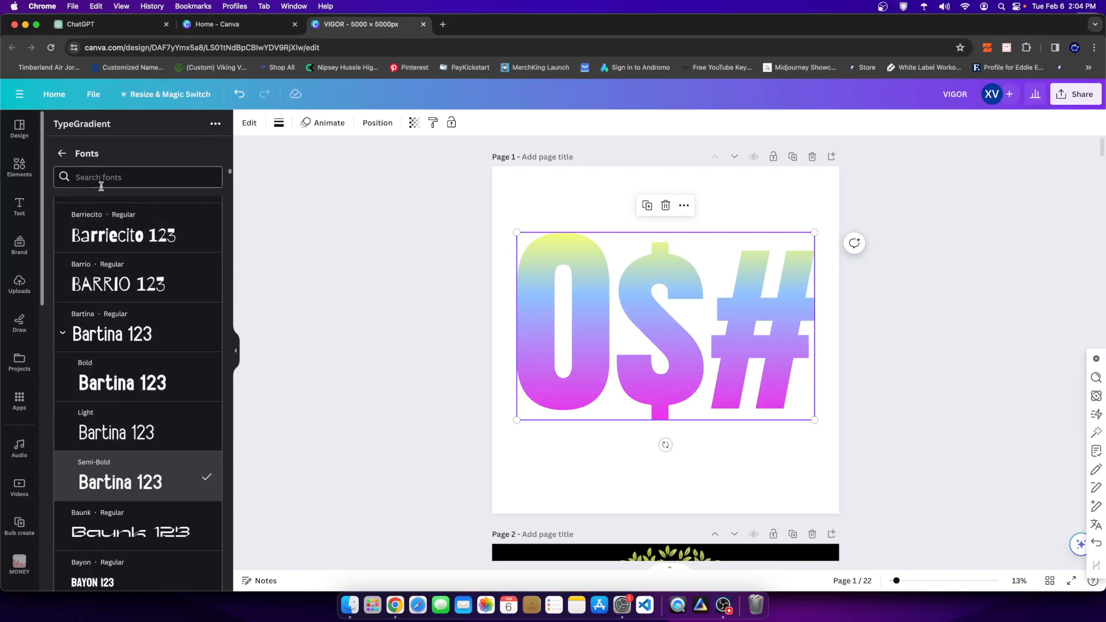
{"action": "left_click", "coordinate": [61, 153]}
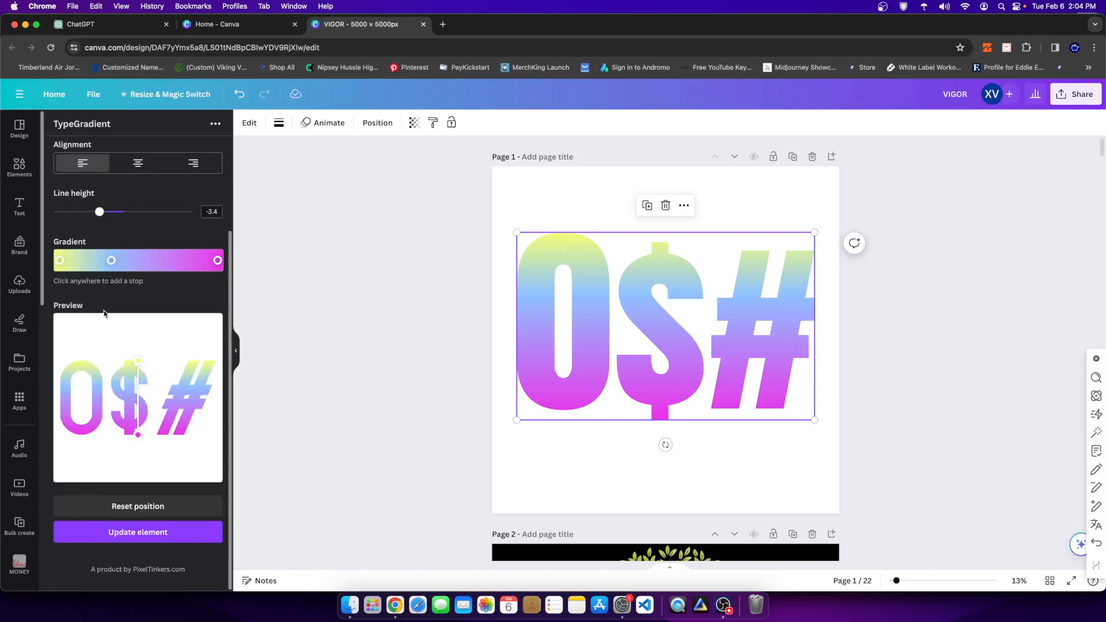
{"action": "left_click", "coordinate": [124, 525]}
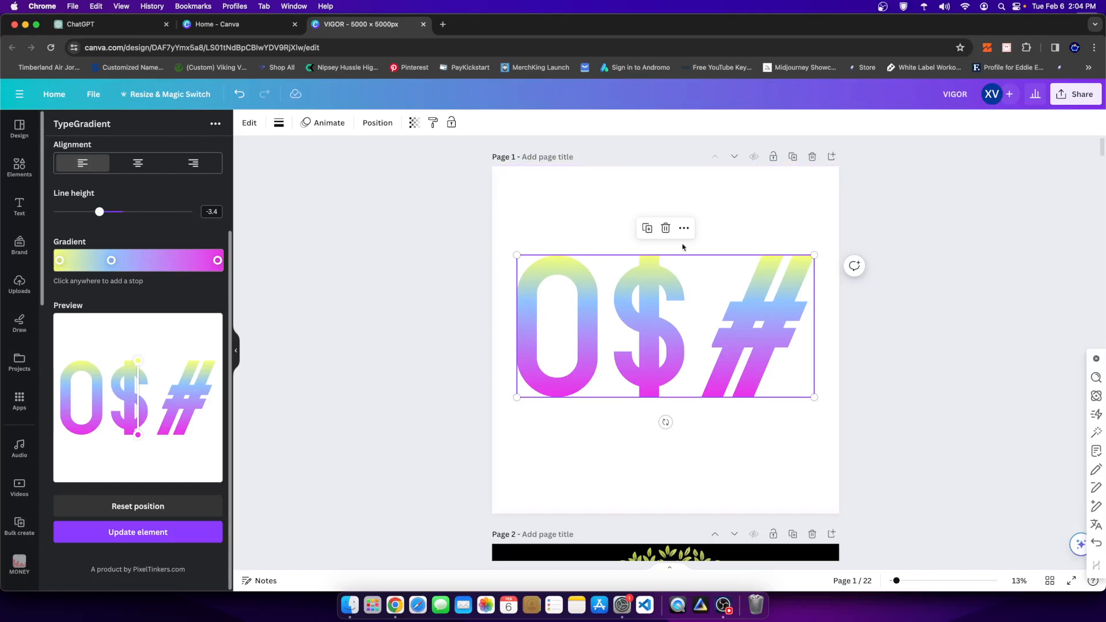
{"action": "left_click_drag", "start_coordinate": [614, 348], "coordinate": [615, 355]}
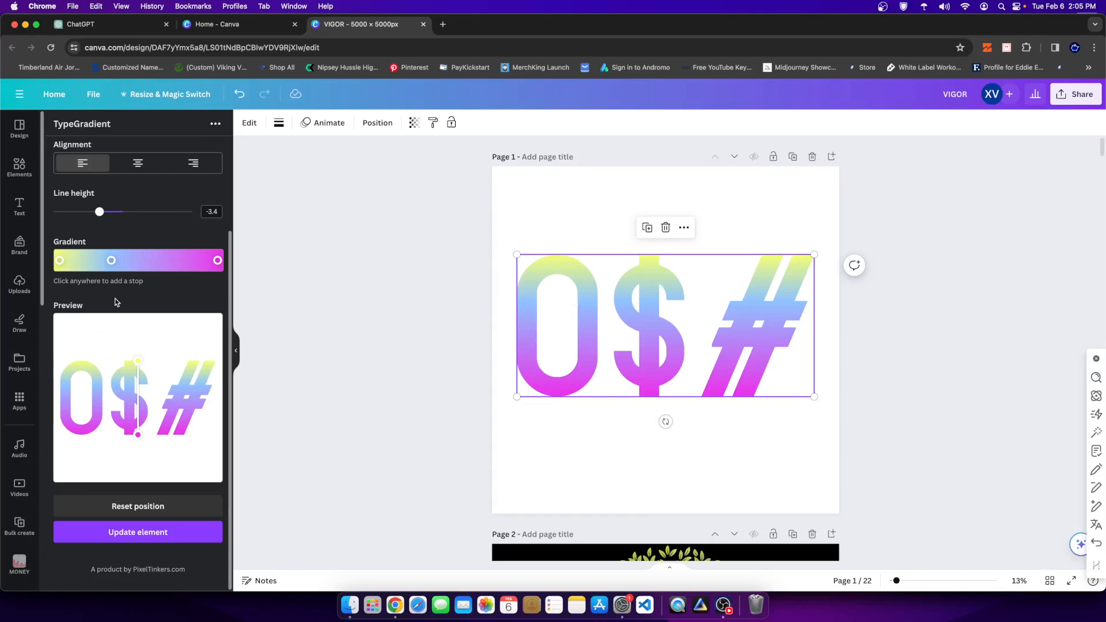
- Change the gradient text's font to Aboreto Regular and update the element on the page
{"action": "scroll", "coordinate": [116, 303], "scroll_direction": "up", "scroll_amount": 3}
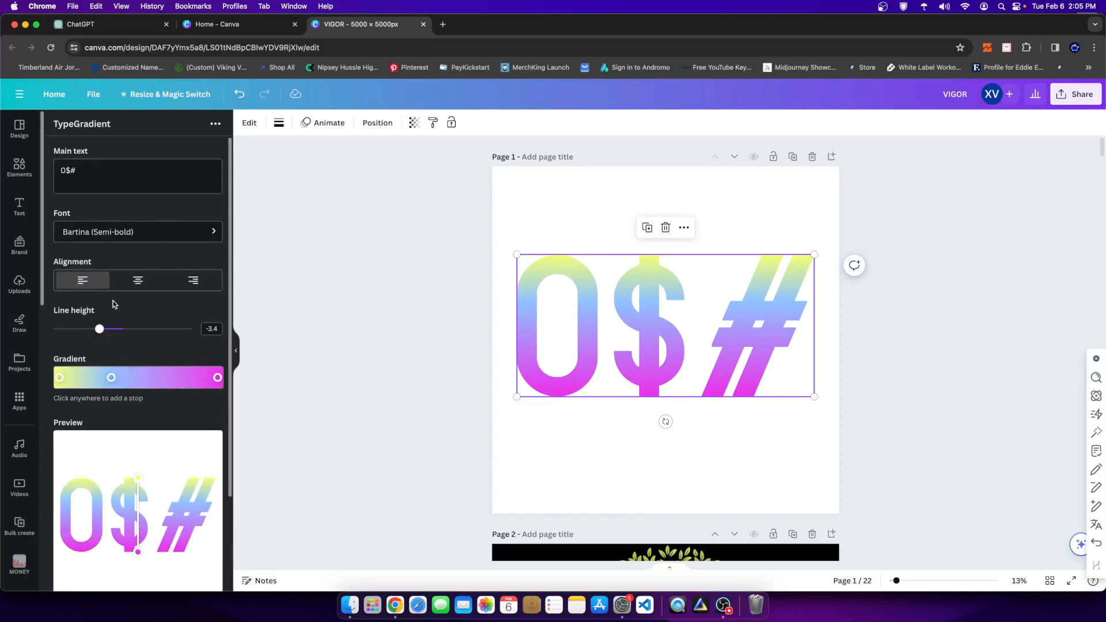
{"action": "left_click", "coordinate": [137, 231]}
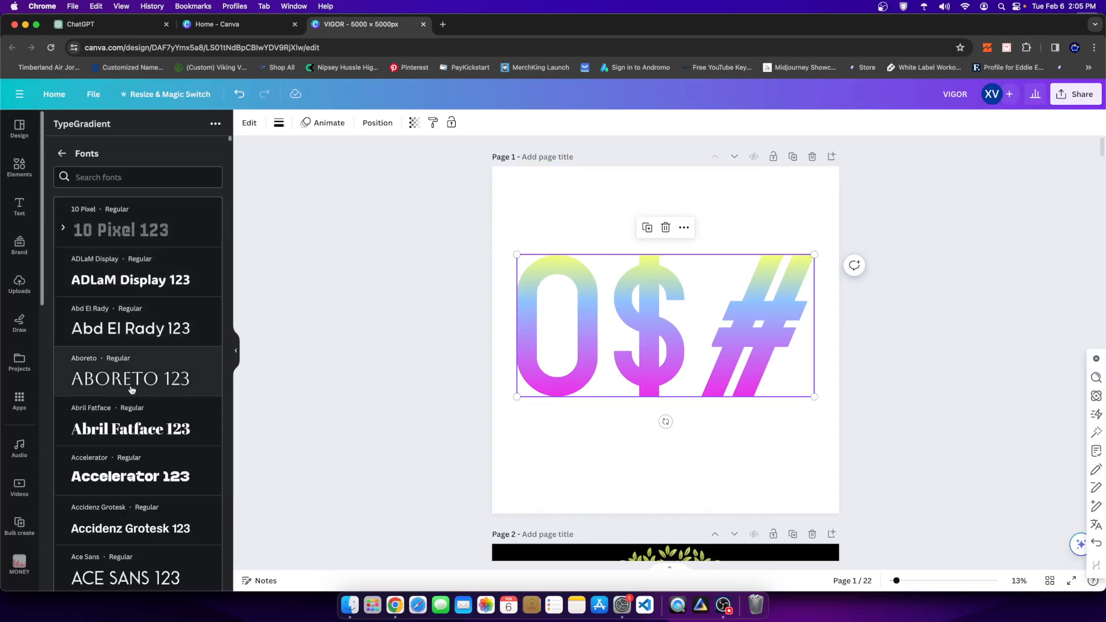
{"action": "left_click", "coordinate": [75, 378]}
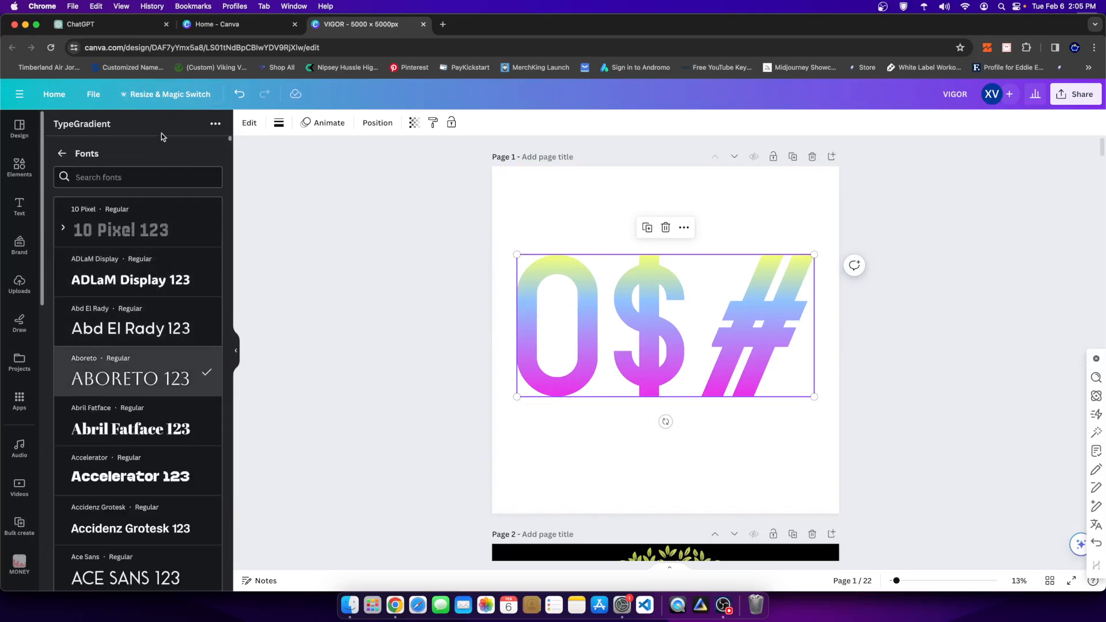
{"action": "left_click", "coordinate": [62, 153]}
{"action": "scroll", "coordinate": [170, 322], "scroll_direction": "down", "scroll_amount": 3}
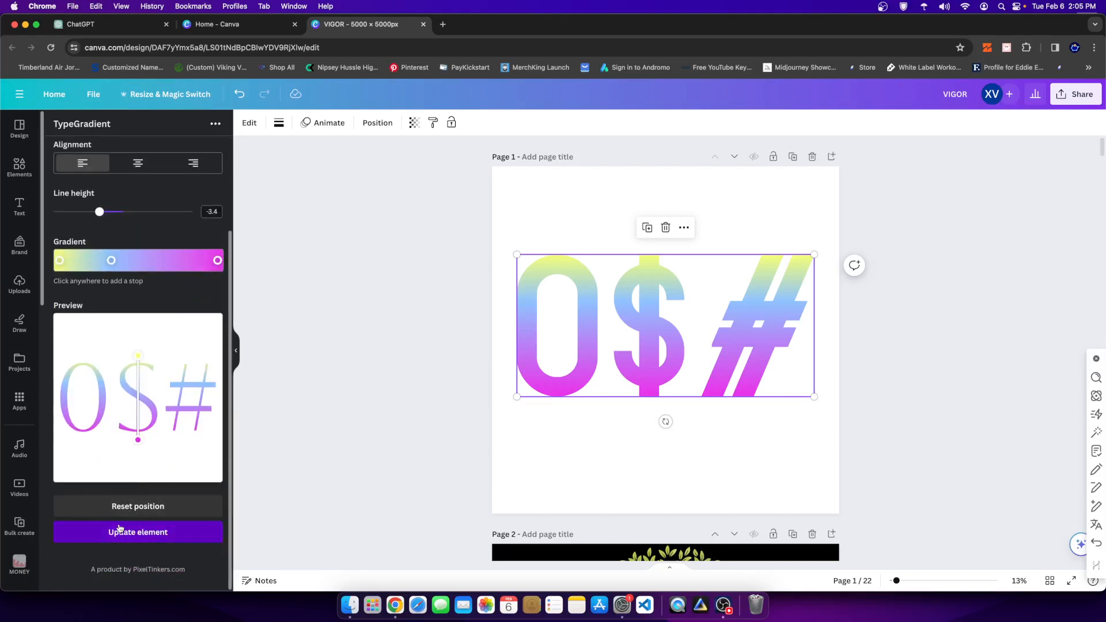
{"action": "left_click", "coordinate": [124, 531]}
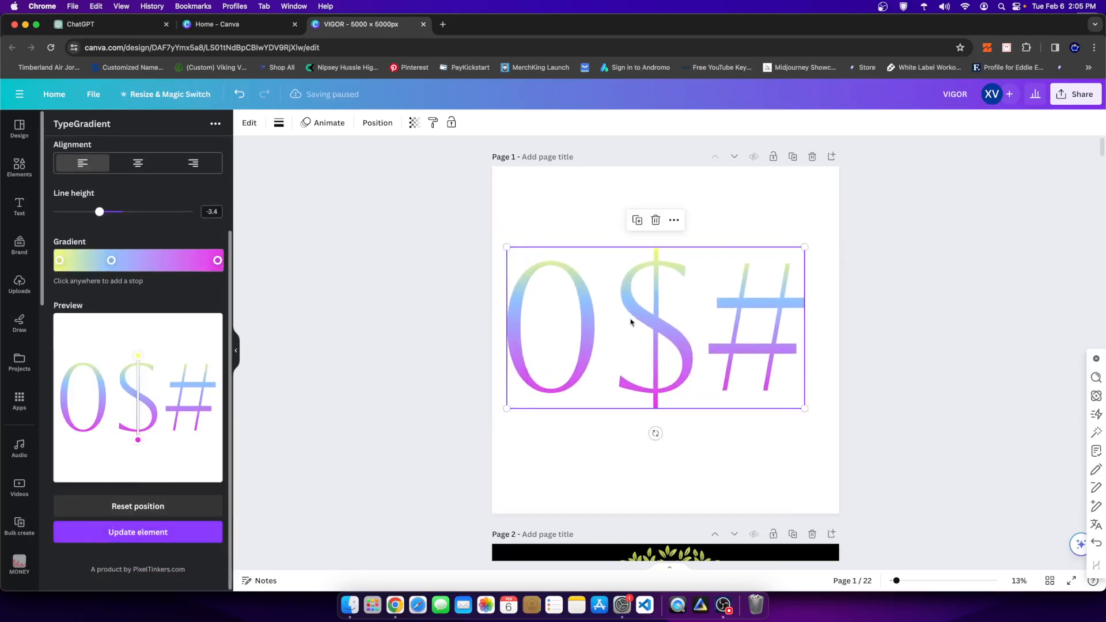
- Change the gradient text's font to Anton Regular, update the element, and move it slightly up the page
{"action": "scroll", "coordinate": [70, 417], "scroll_direction": "up", "scroll_amount": 3}
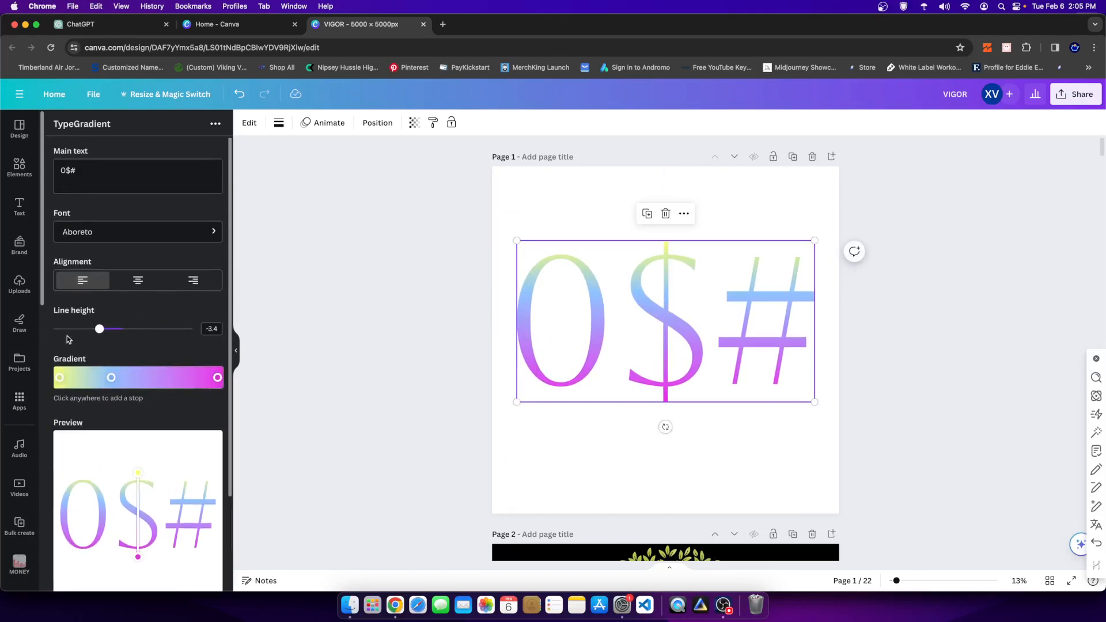
{"action": "left_click", "coordinate": [86, 241]}
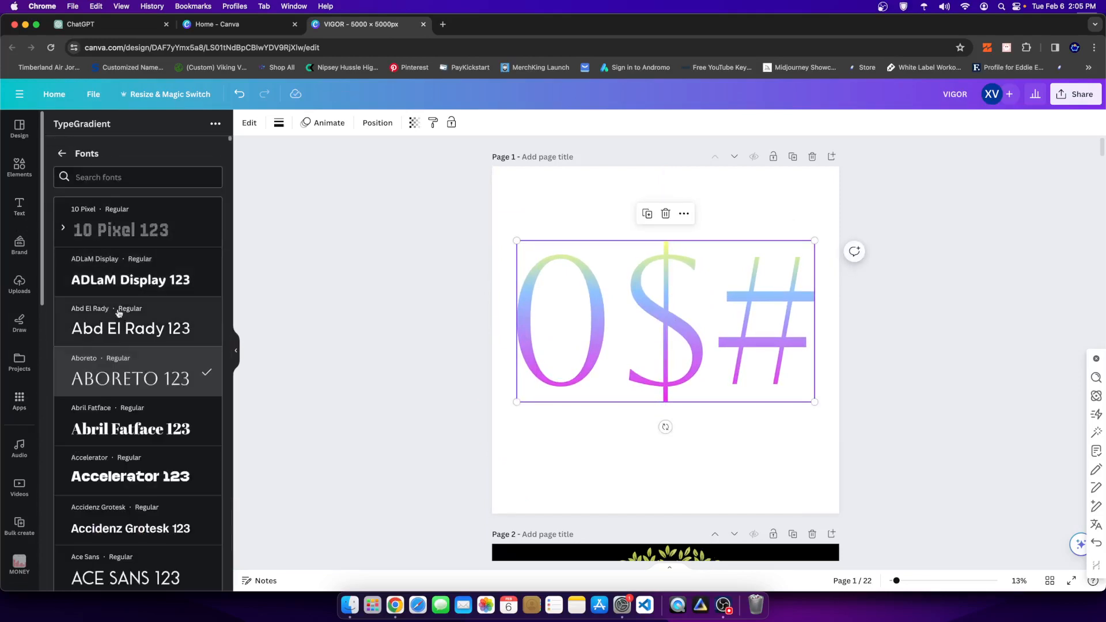
{"action": "scroll", "coordinate": [95, 300], "scroll_direction": "down", "scroll_amount": 15}
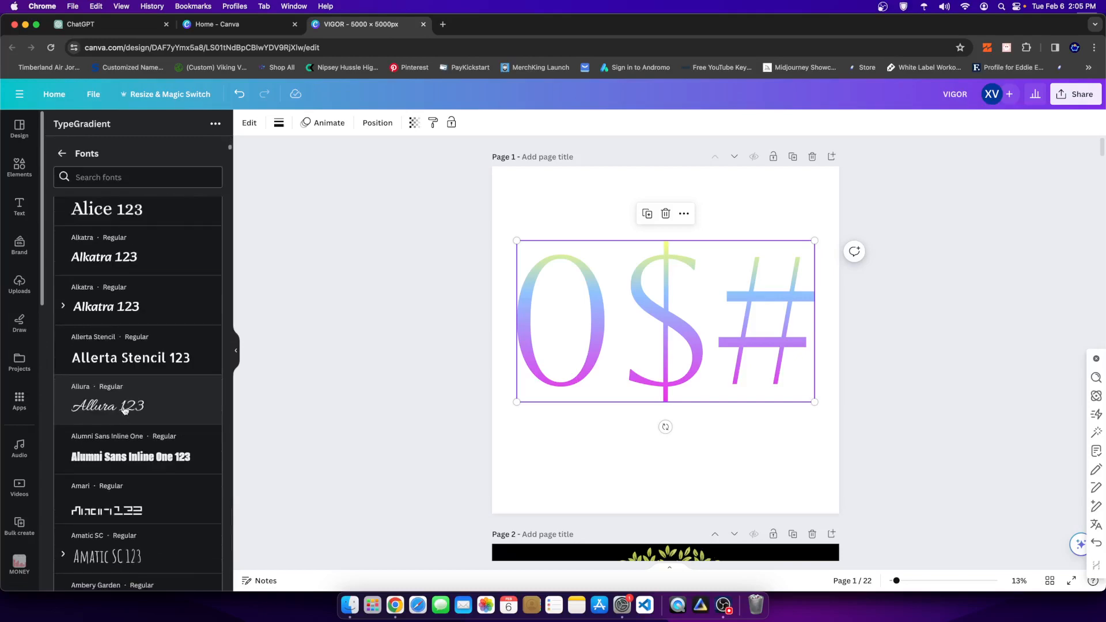
{"action": "scroll", "coordinate": [100, 470], "scroll_direction": "down", "scroll_amount": 6}
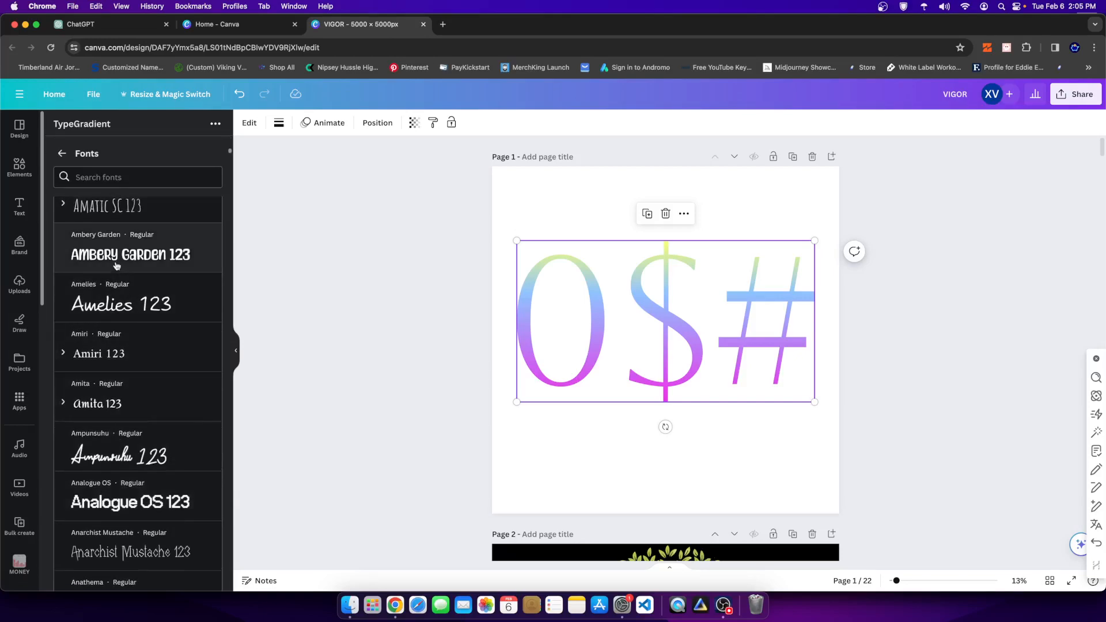
{"action": "scroll", "coordinate": [122, 356], "scroll_direction": "up", "scroll_amount": 3}
{"action": "left_click", "coordinate": [126, 314]}
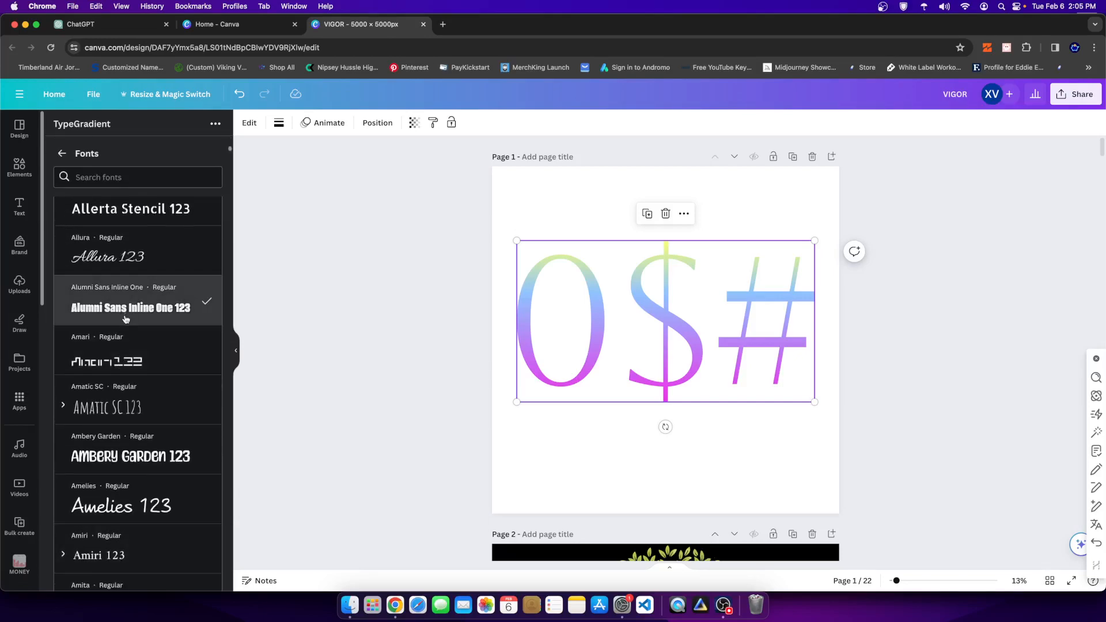
{"action": "scroll", "coordinate": [118, 340], "scroll_direction": "down", "scroll_amount": 10}
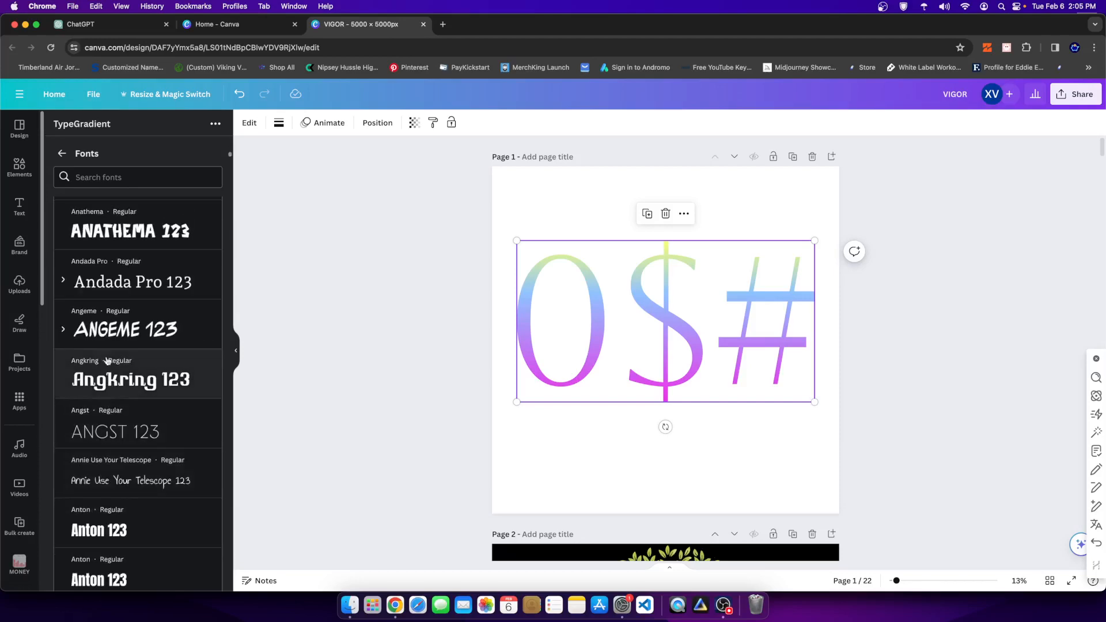
{"action": "left_click", "coordinate": [97, 563]}
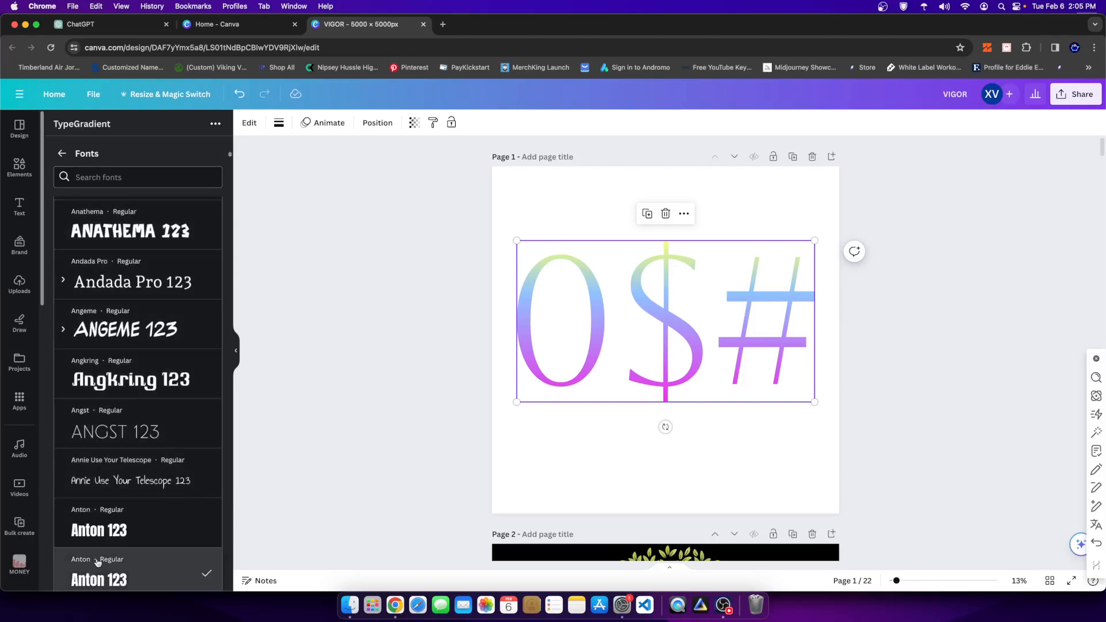
{"action": "left_click", "coordinate": [62, 153]}
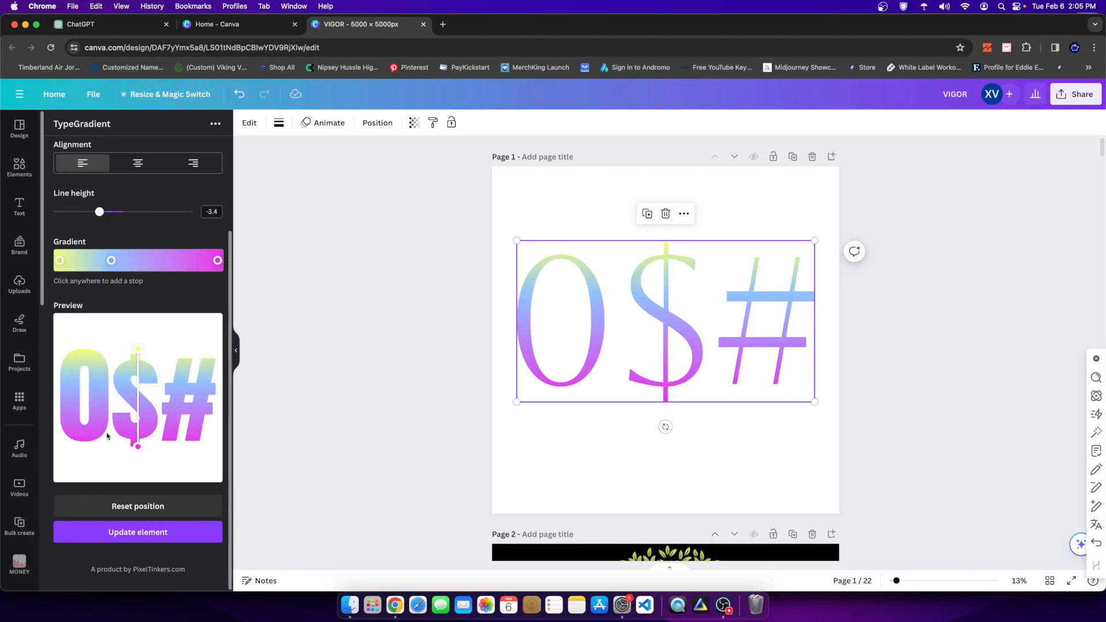
{"action": "left_click", "coordinate": [96, 534]}
{"action": "left_click_drag", "start_coordinate": [593, 294], "coordinate": [584, 268]}
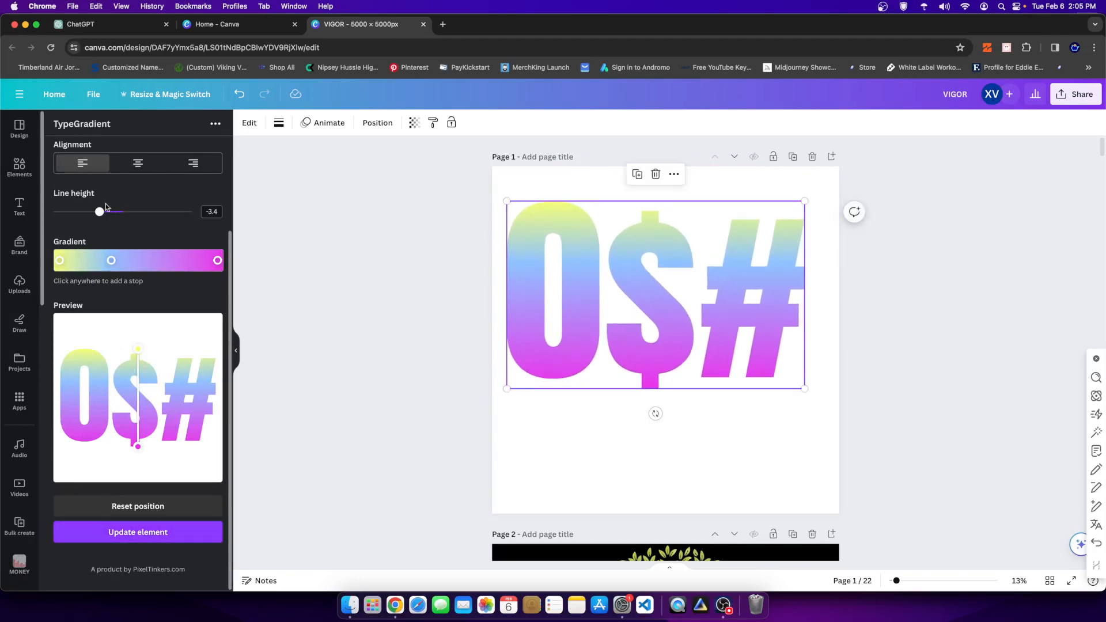
- Raise the line height to 6.7 and add a second line reading eoprgeprg to the main text
{"action": "left_click_drag", "start_coordinate": [98, 211], "coordinate": [169, 213]}
{"action": "scroll", "coordinate": [132, 404], "scroll_direction": "up", "scroll_amount": 3}
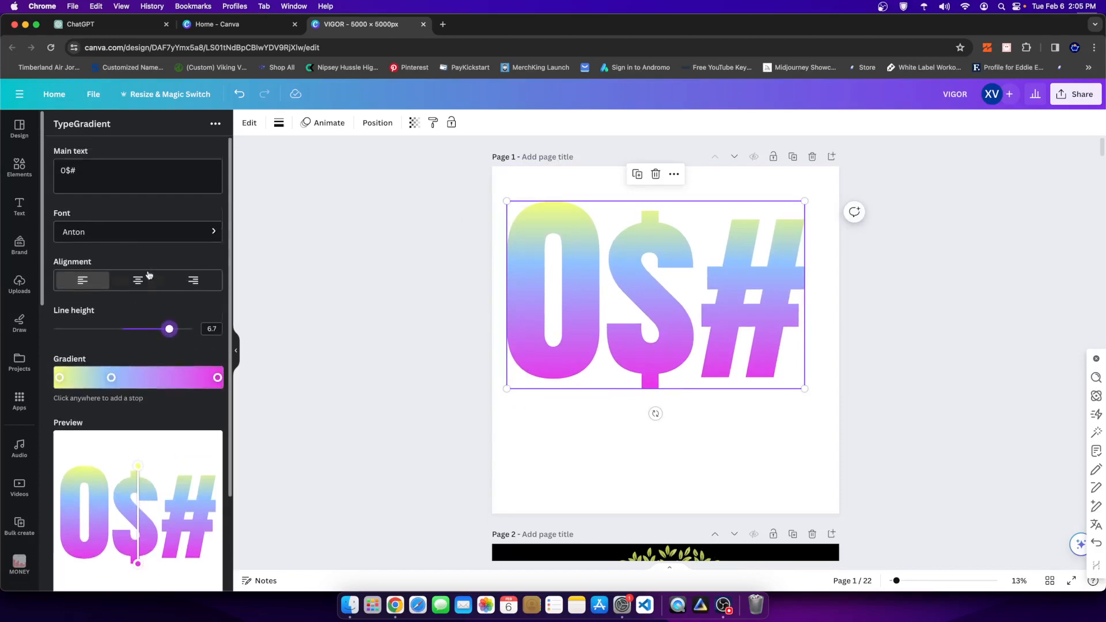
{"action": "left_click", "coordinate": [106, 167]}
{"action": "key", "text": "Return"}
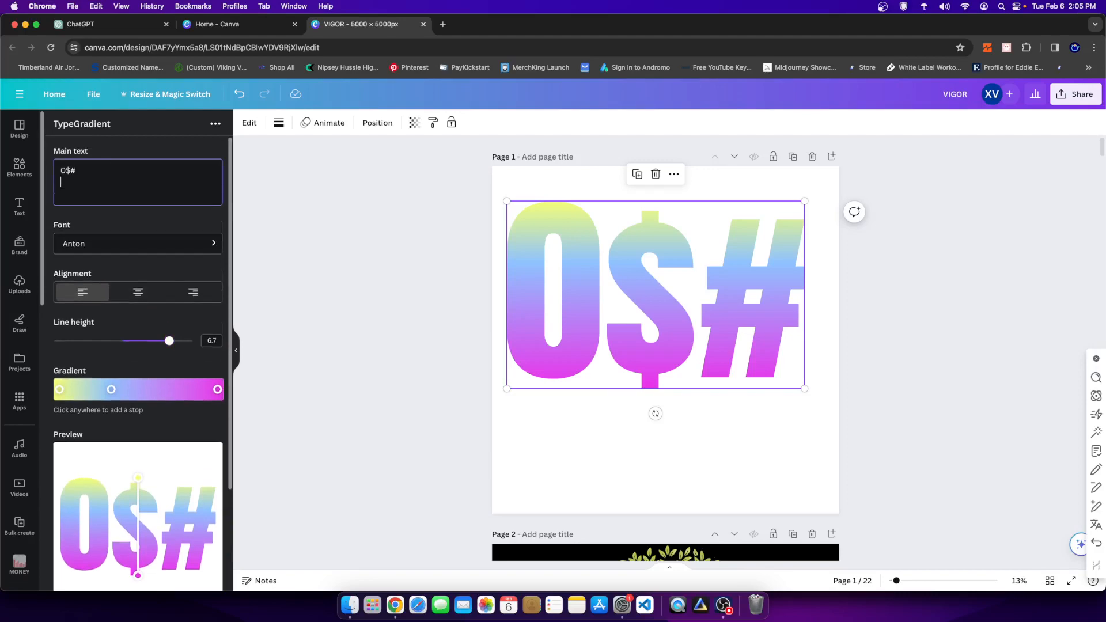
{"action": "type", "text": "eoprgeprg"}
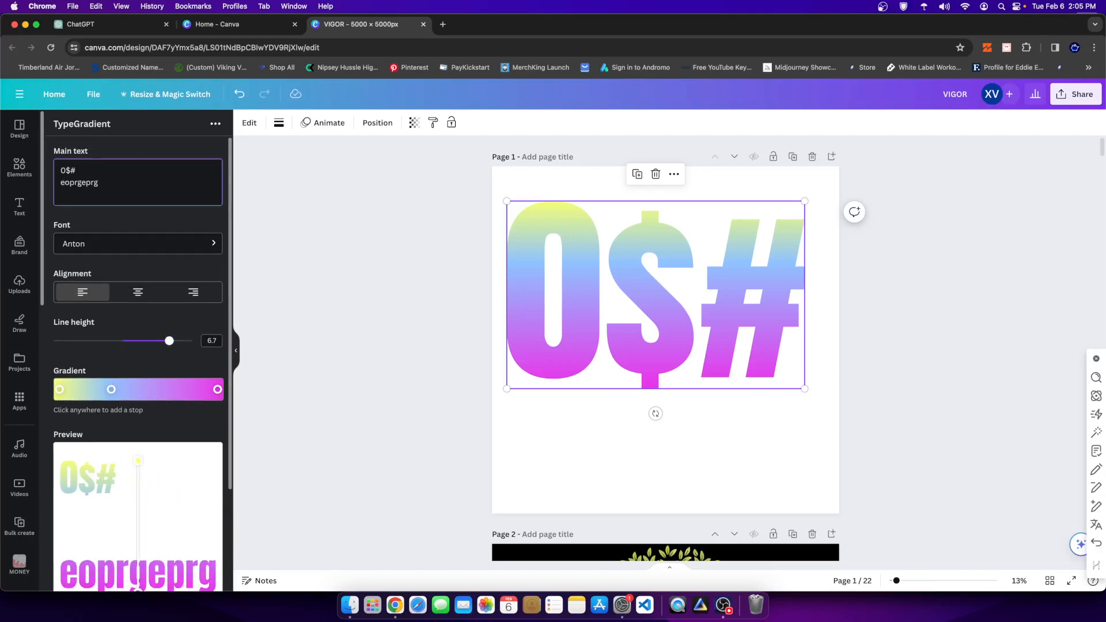
- Reduce the line height to -4.2 and update the two-line gradient element, repositioning it near the middle of the page
{"action": "scroll", "coordinate": [151, 402], "scroll_direction": "down", "scroll_amount": 3}
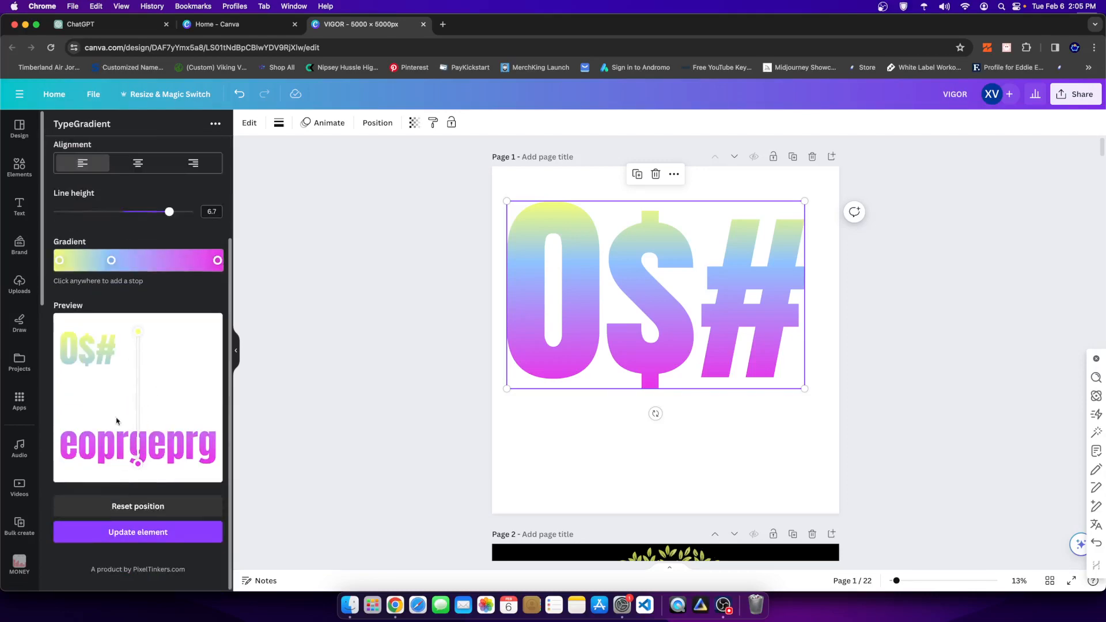
{"action": "mouse_move", "coordinate": [138, 331]}
{"action": "left_mouse_down"}
{"action": "mouse_move", "coordinate": [107, 353]}
{"action": "mouse_move", "coordinate": [120, 364]}
{"action": "mouse_move", "coordinate": [135, 330]}
{"action": "left_mouse_up"}
{"action": "scroll", "coordinate": [144, 253], "scroll_direction": "up", "scroll_amount": 3}
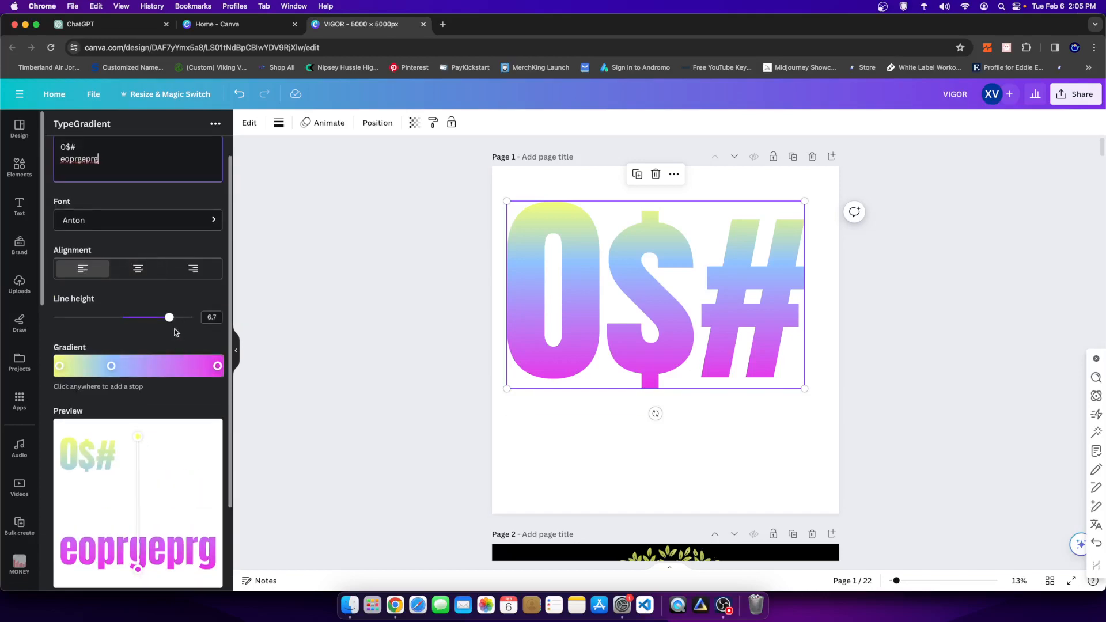
{"action": "left_click_drag", "start_coordinate": [169, 318], "coordinate": [148, 318]}
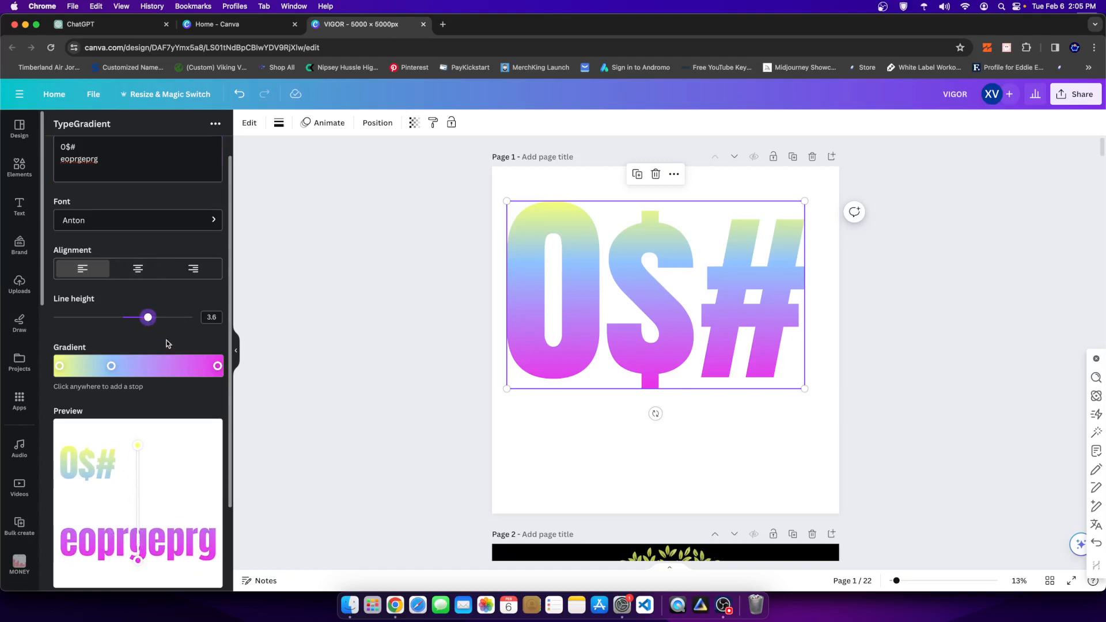
{"action": "left_click_drag", "start_coordinate": [147, 316], "coordinate": [94, 318]}
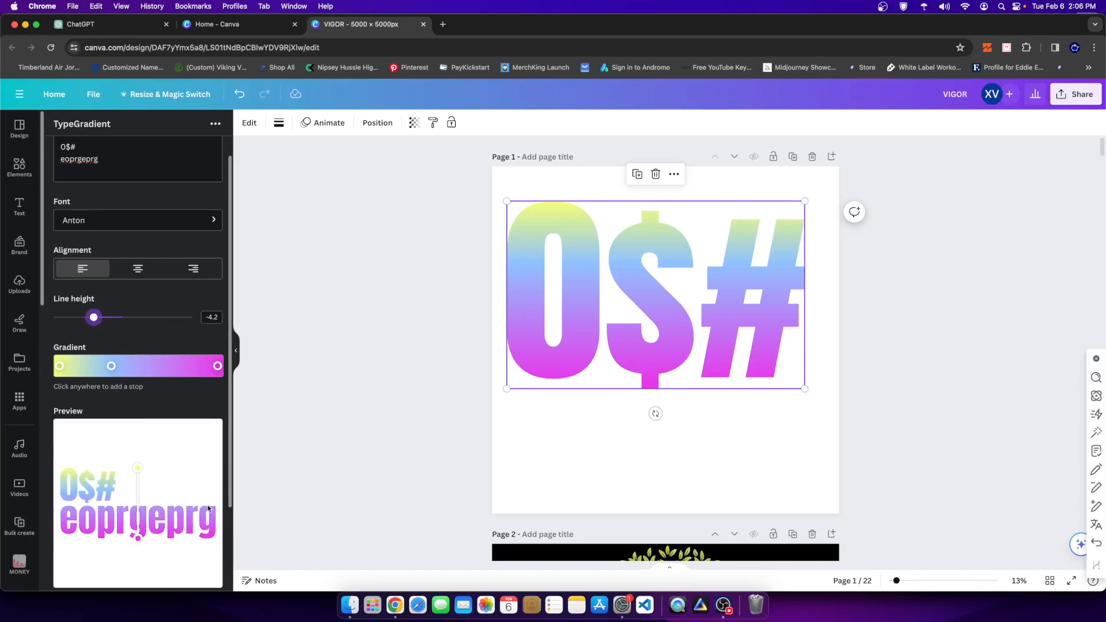
{"action": "scroll", "coordinate": [233, 495], "scroll_direction": "down", "scroll_amount": 3}
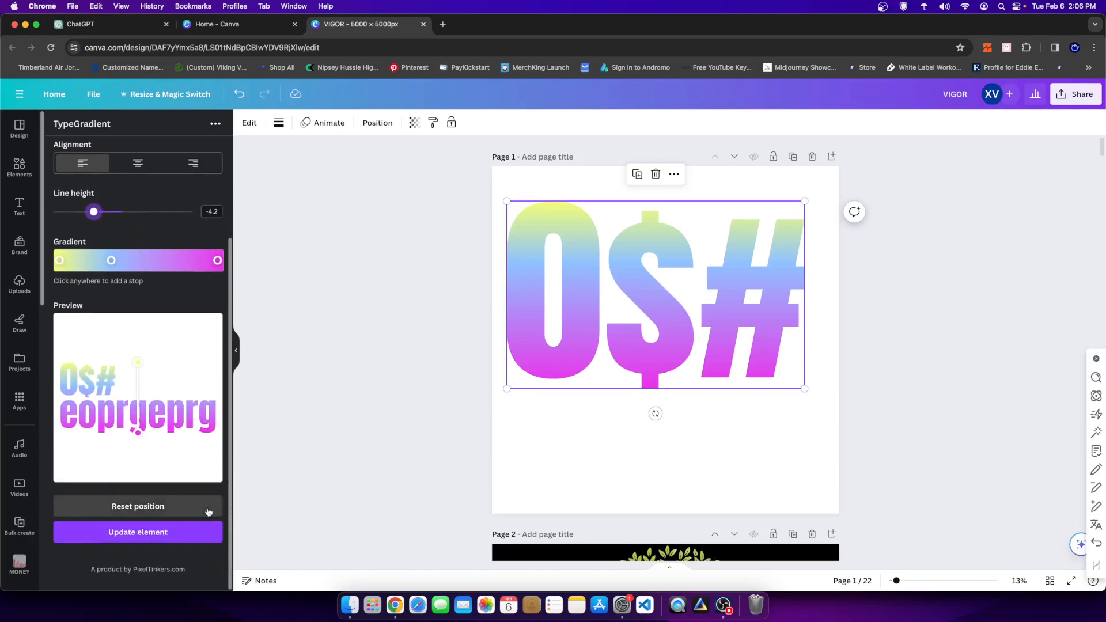
{"action": "left_click", "coordinate": [155, 535]}
{"action": "left_click_drag", "start_coordinate": [575, 323], "coordinate": [566, 355]}
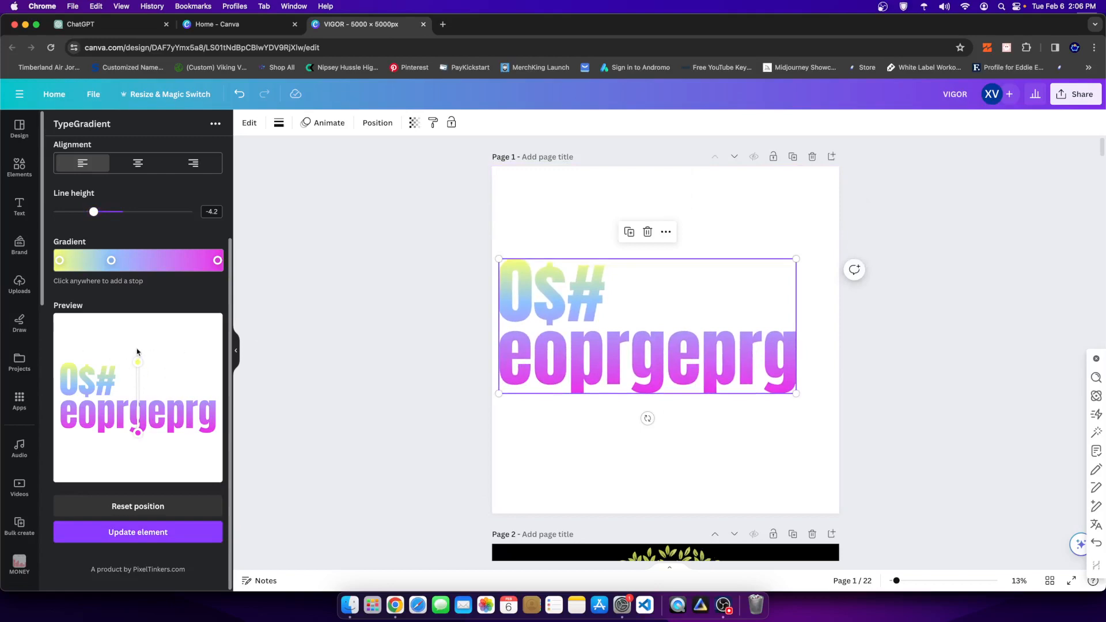
- Try centre and left alignment on the two-line gradient text, and settle on right alignment
{"action": "scroll", "coordinate": [137, 327], "scroll_direction": "up", "scroll_amount": 4}
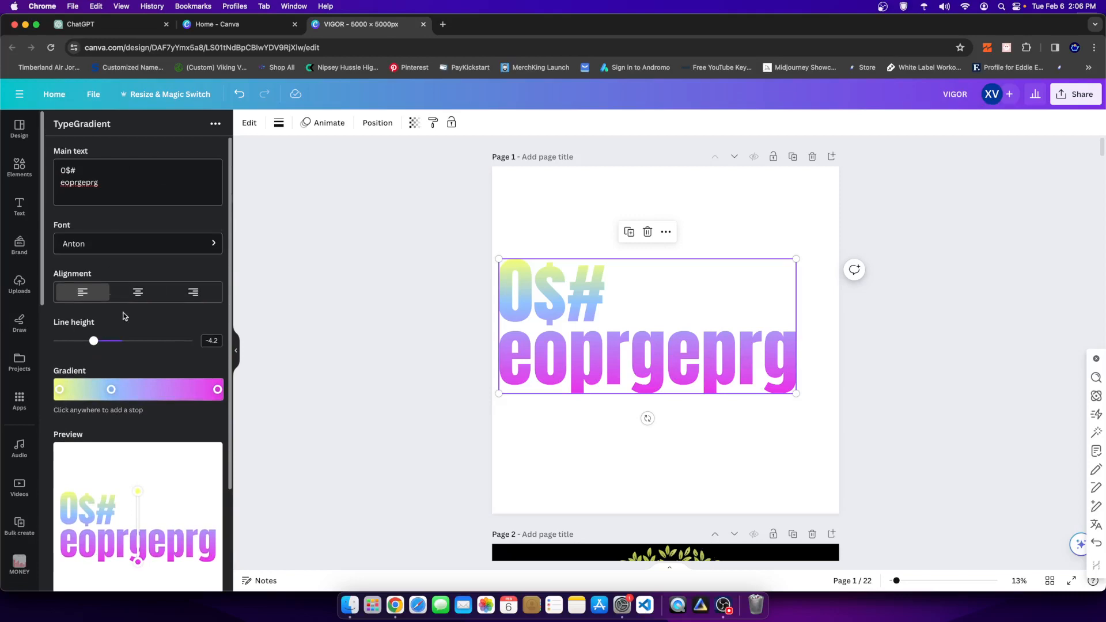
{"action": "left_click", "coordinate": [139, 292]}
{"action": "scroll", "coordinate": [137, 271], "scroll_direction": "down", "scroll_amount": 1}
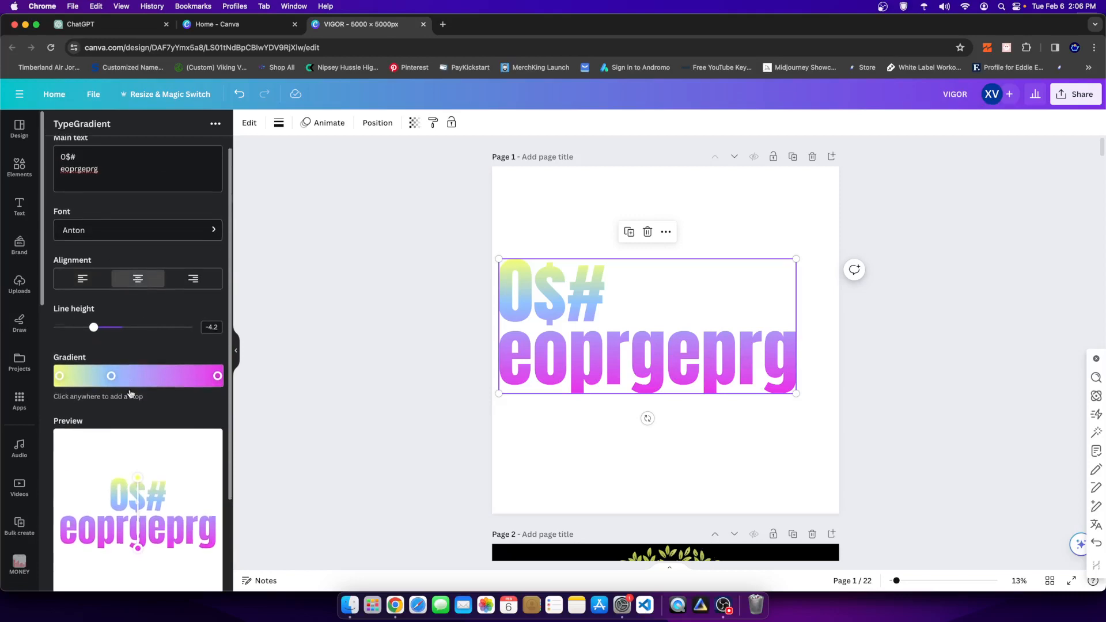
{"action": "left_click", "coordinate": [82, 275]}
{"action": "scroll", "coordinate": [119, 349], "scroll_direction": "down", "scroll_amount": 1}
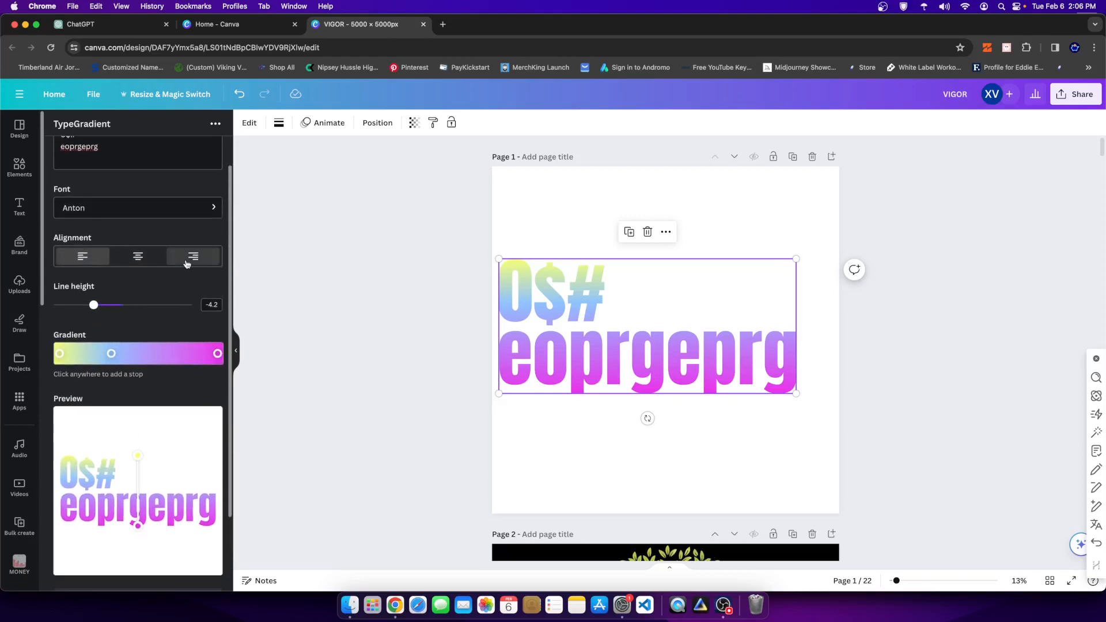
{"action": "left_click", "coordinate": [193, 256]}
{"action": "scroll", "coordinate": [125, 242], "scroll_direction": "down", "scroll_amount": 5}
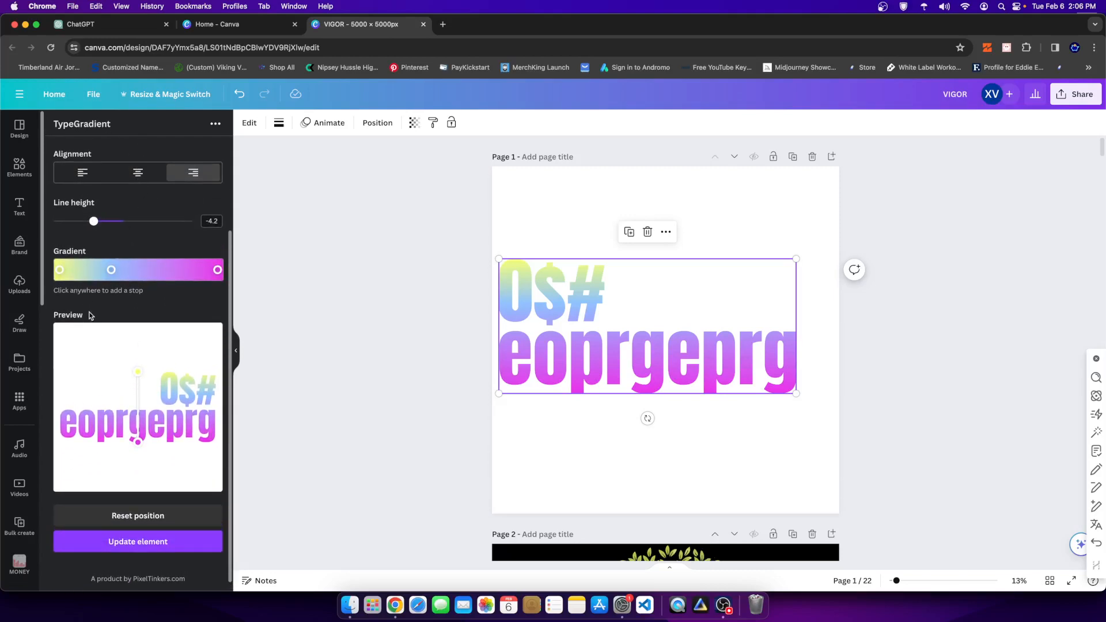
- Recolour the blue middle gradient stop to black (#000000) and place it closer to the yellow end of the gradient
{"action": "scroll", "coordinate": [175, 328], "scroll_direction": "down", "scroll_amount": 1}
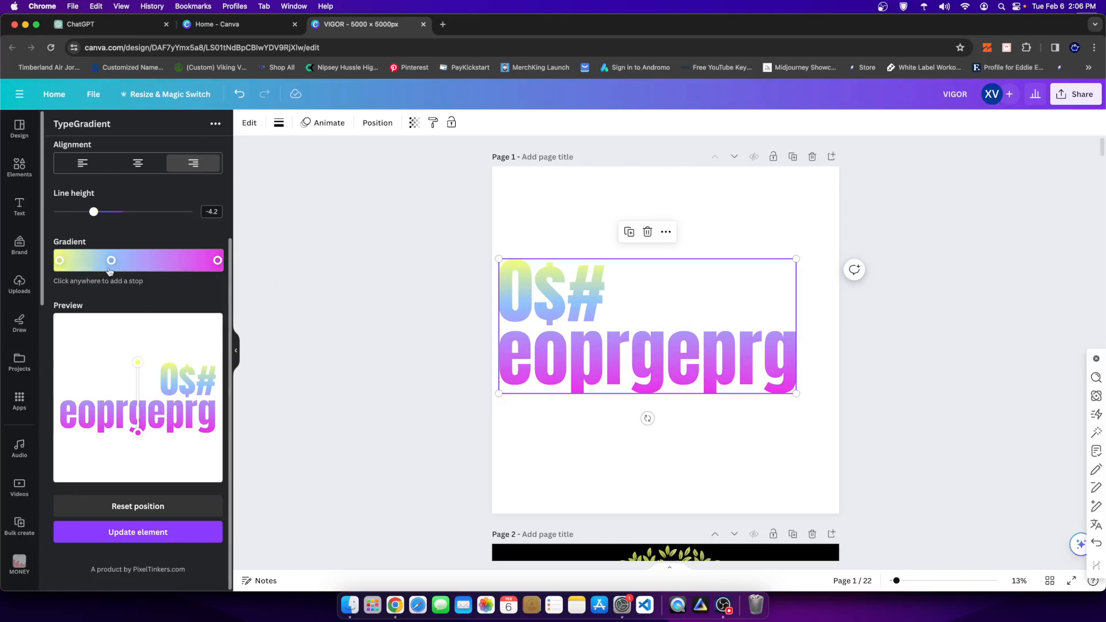
{"action": "left_click_drag", "start_coordinate": [111, 263], "coordinate": [98, 261]}
{"action": "left_click_drag", "start_coordinate": [82, 260], "coordinate": [75, 273]}
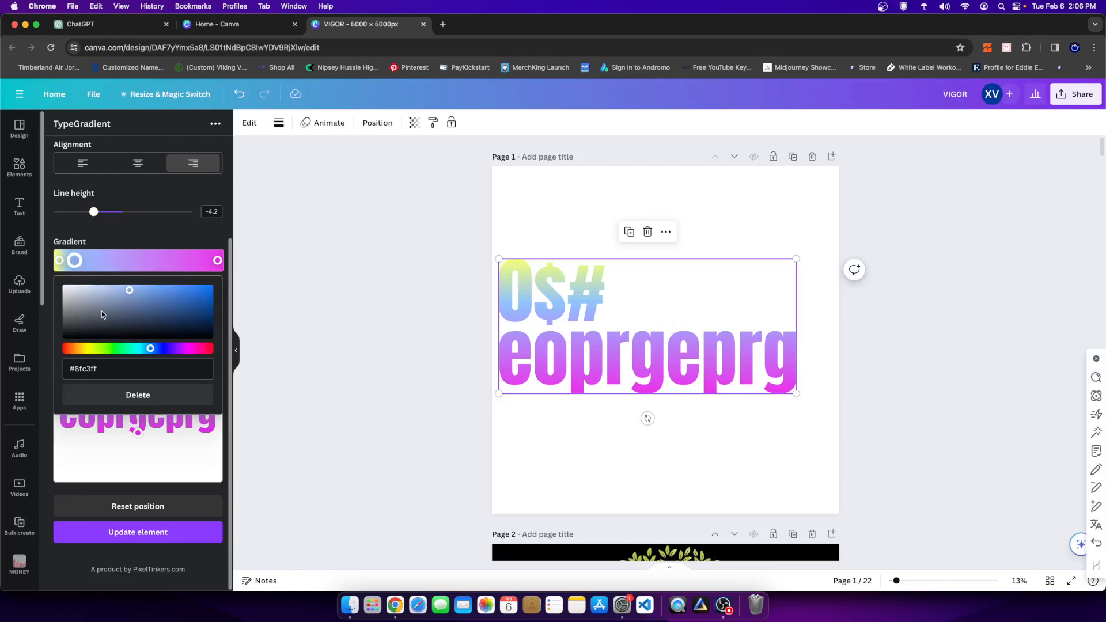
{"action": "left_click_drag", "start_coordinate": [151, 348], "coordinate": [176, 349]}
{"action": "left_click_drag", "start_coordinate": [146, 294], "coordinate": [303, 407]}
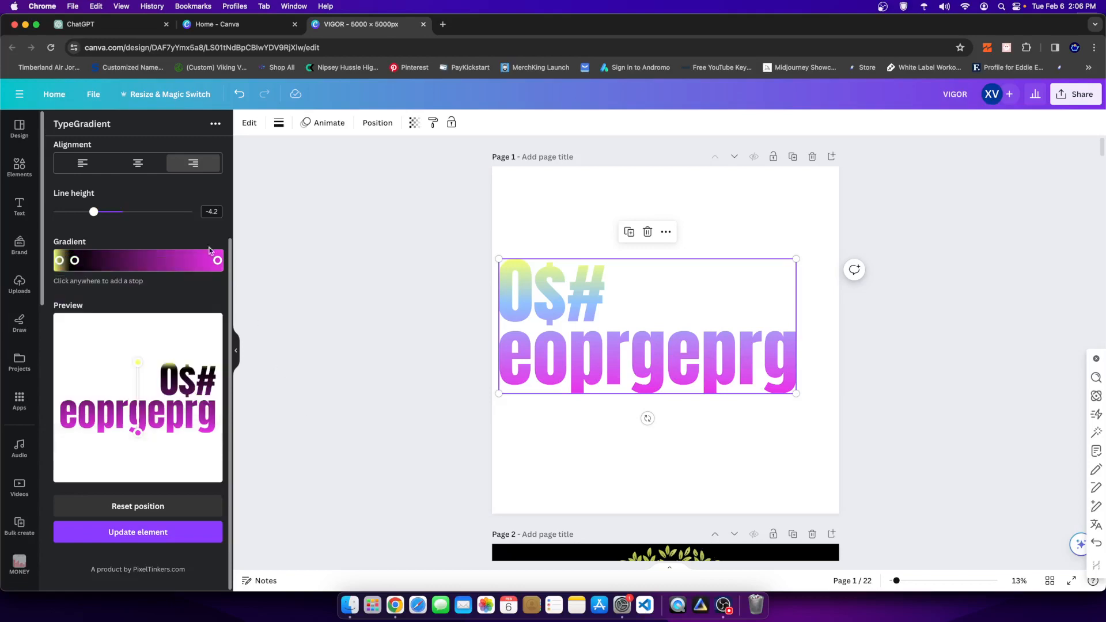
{"action": "left_click", "coordinate": [75, 261]}
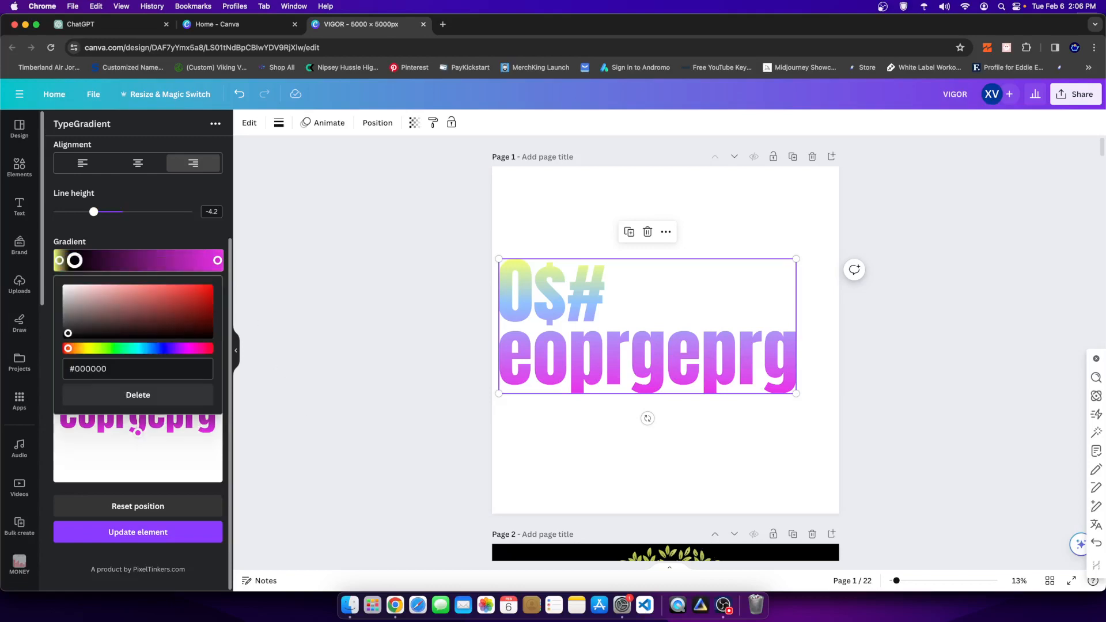
{"action": "left_click_drag", "start_coordinate": [75, 260], "coordinate": [90, 260]}
{"action": "left_click", "coordinate": [154, 237]}
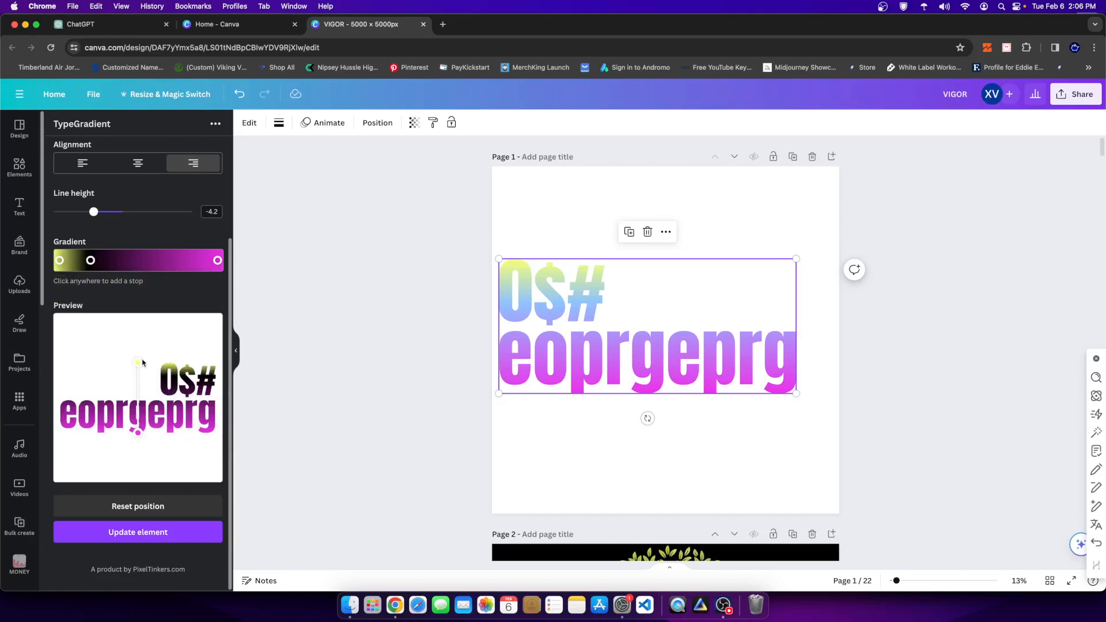
- Lower the gradient's yellow start handle in the preview and update the element on the page
{"action": "left_click_drag", "start_coordinate": [137, 363], "coordinate": [137, 380]}
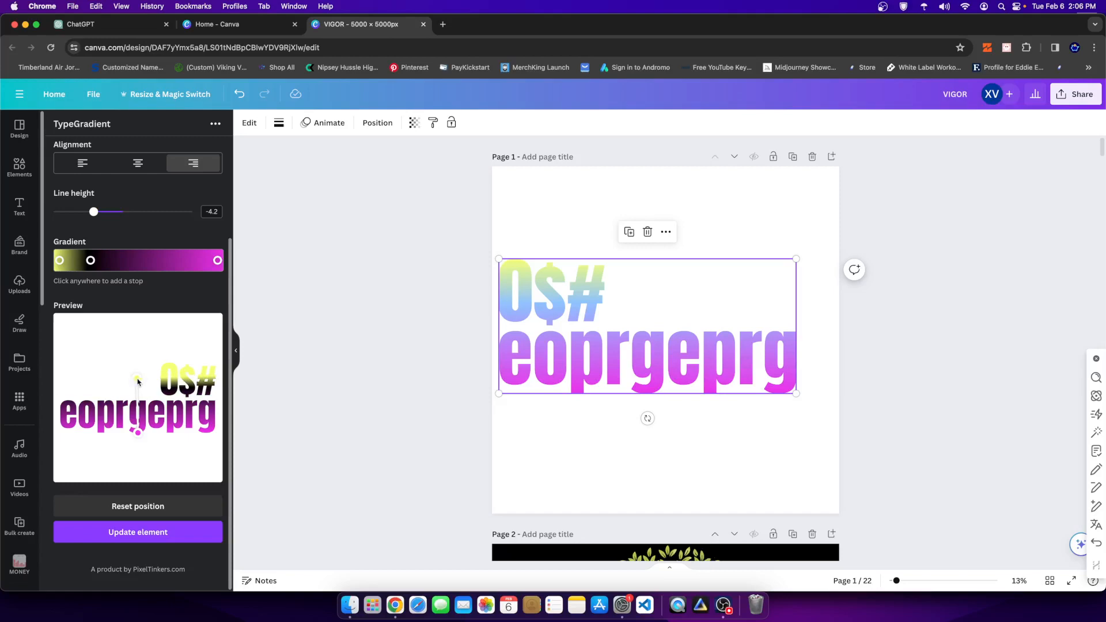
{"action": "left_click", "coordinate": [137, 531]}
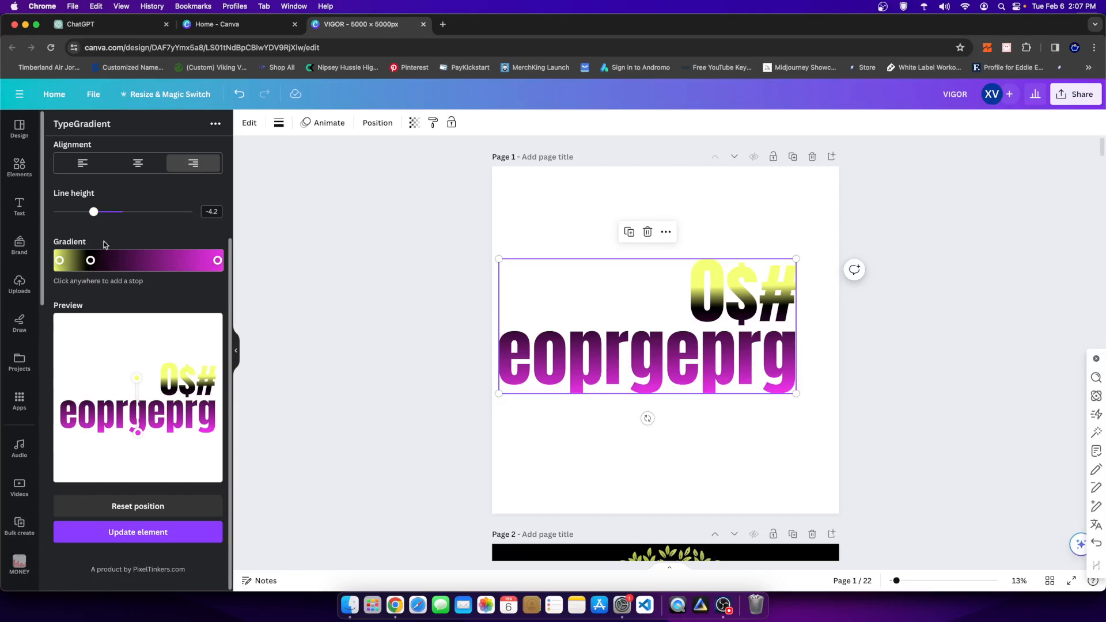
- Shift the black gradient stop further towards the magenta end and close its colour settings
{"action": "left_click_drag", "start_coordinate": [90, 260], "coordinate": [108, 261]}
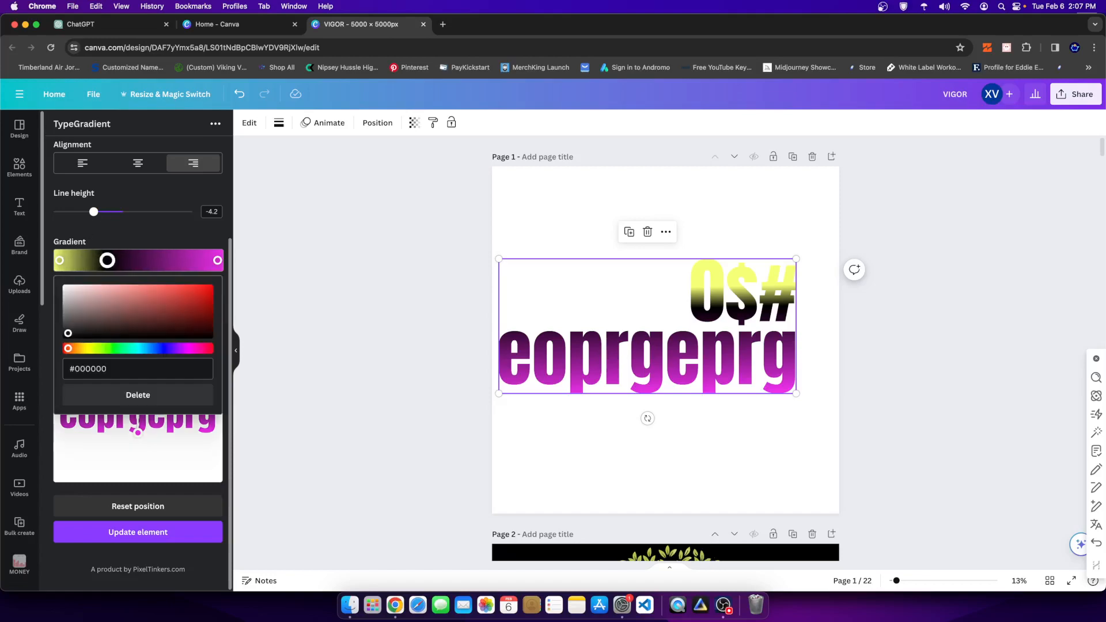
{"action": "right_click", "coordinate": [108, 259]}
{"action": "left_click", "coordinate": [126, 228]}
{"action": "left_click", "coordinate": [125, 231]}
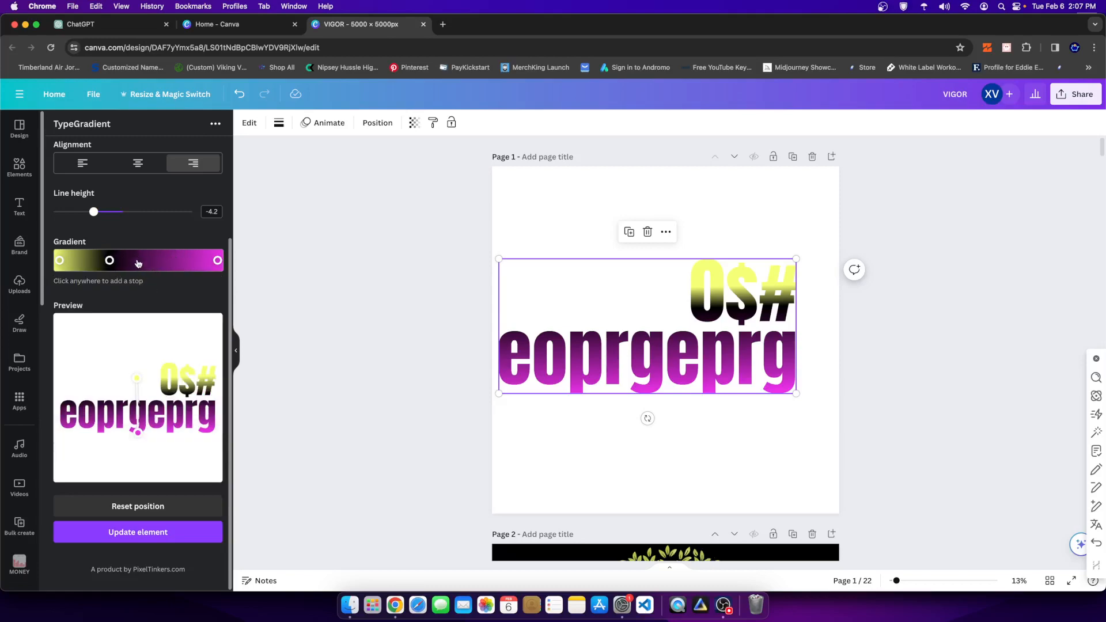
- Add five stops to the gradient: one between yellow and black, and four between black and magenta
{"action": "left_click", "coordinate": [150, 260]}
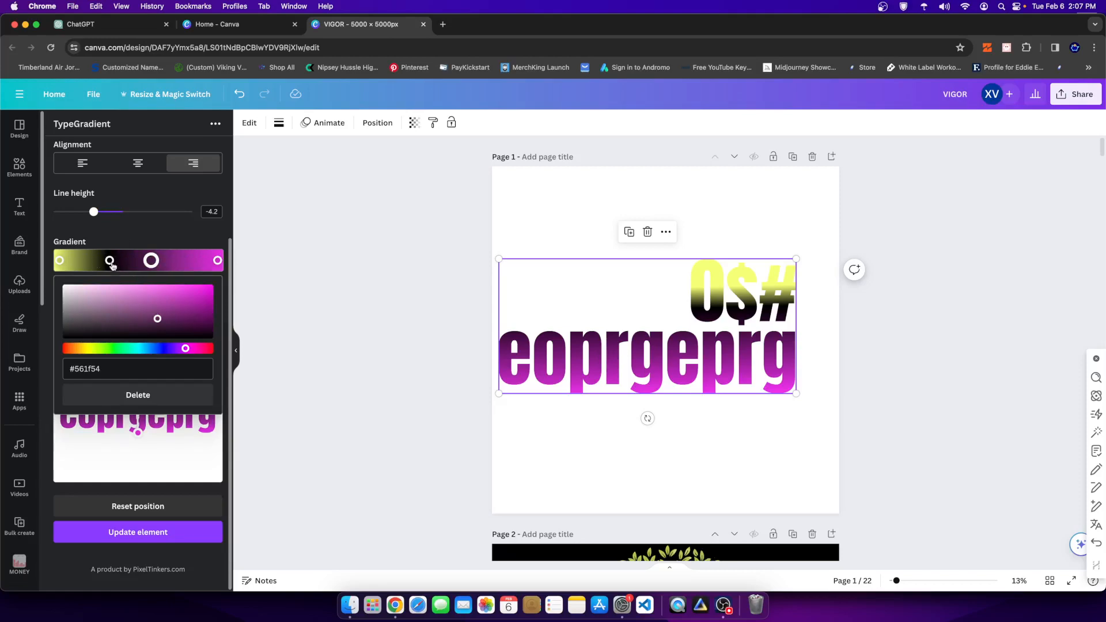
{"action": "left_click", "coordinate": [81, 262]}
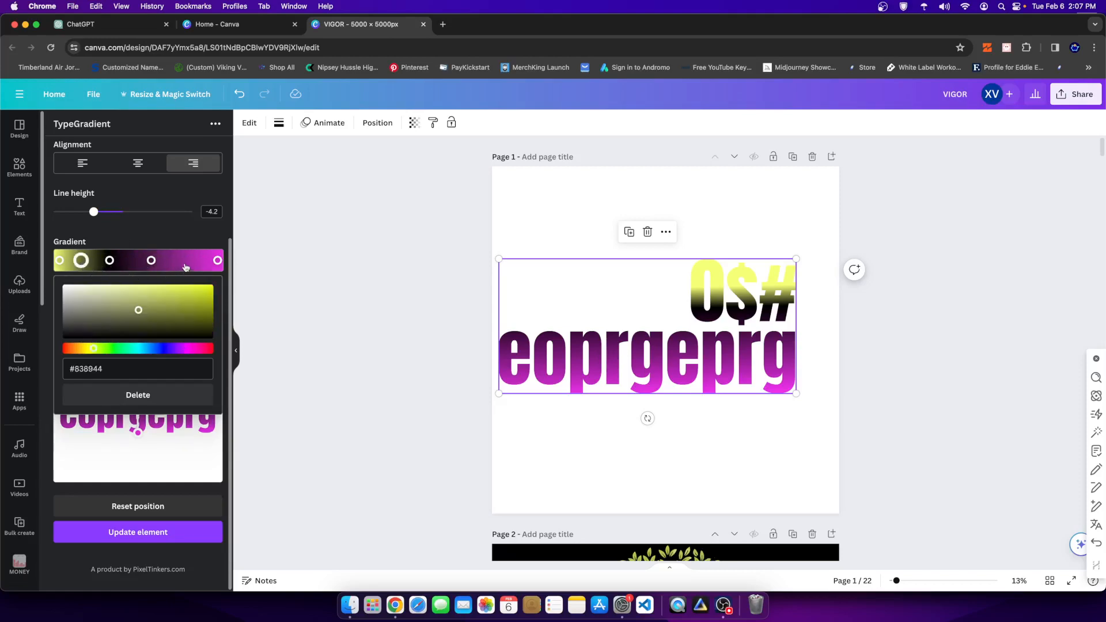
{"action": "left_click", "coordinate": [185, 261]}
{"action": "left_click", "coordinate": [167, 261]}
{"action": "left_click", "coordinate": [110, 260]}
{"action": "left_click", "coordinate": [128, 261]}
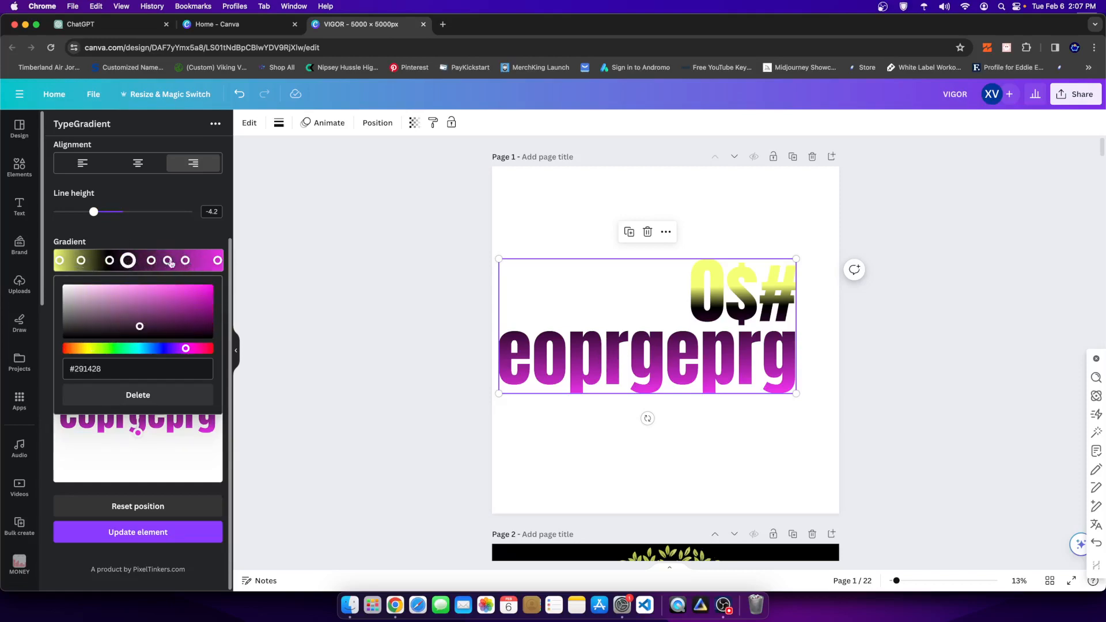
- Delete the added gradient stop that sits nearest the magenta end stop
{"action": "left_click", "coordinate": [185, 261]}
{"action": "right_click", "coordinate": [187, 259]}
{"action": "left_click", "coordinate": [184, 260]}
{"action": "left_click", "coordinate": [129, 395]}
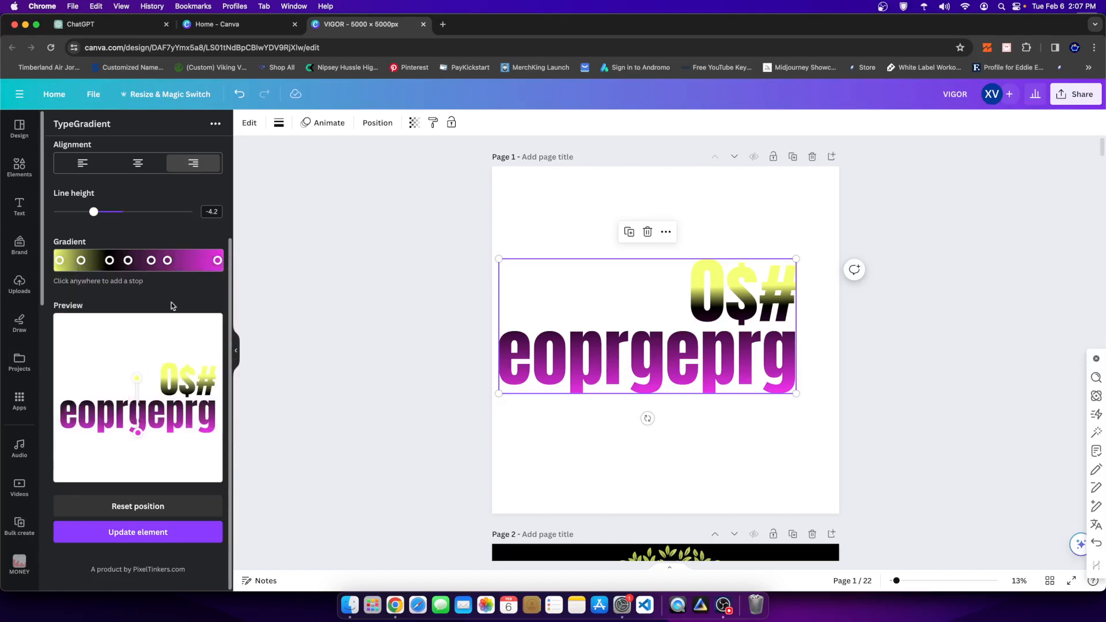
- Delete four intermediate gradient stops, including the black one, keeping the two dark purple stops, and update the element on the page
{"action": "left_click", "coordinate": [167, 261]}
{"action": "left_click", "coordinate": [137, 395]}
{"action": "left_click", "coordinate": [80, 260]}
{"action": "left_click", "coordinate": [138, 395]}
{"action": "left_click", "coordinate": [109, 260]}
{"action": "left_click", "coordinate": [133, 395]}
{"action": "left_click", "coordinate": [122, 260]}
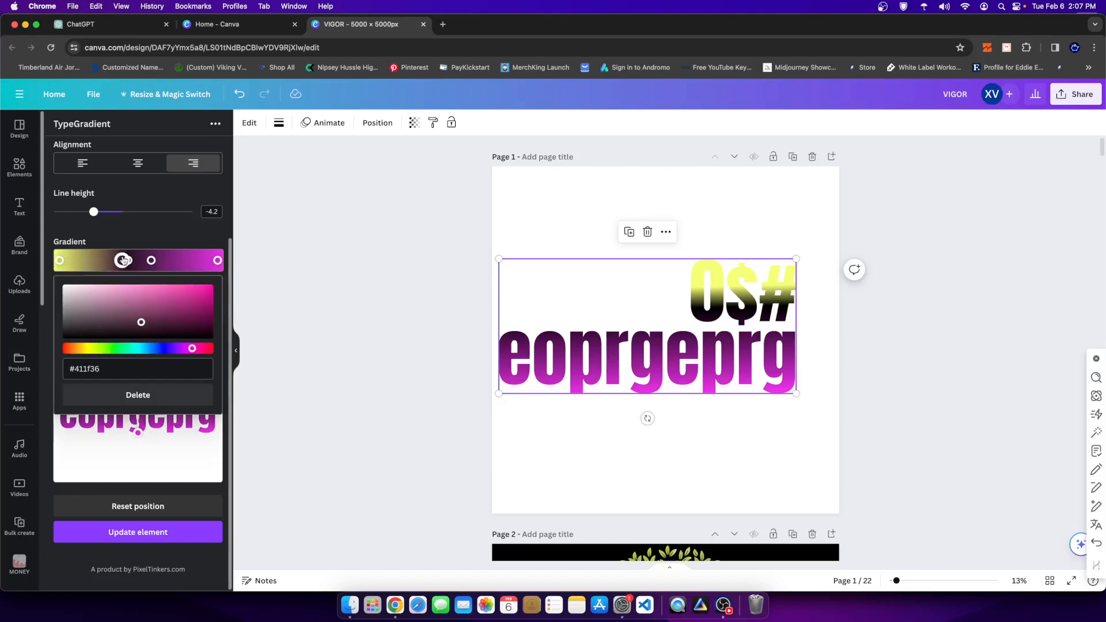
{"action": "left_click", "coordinate": [151, 395]}
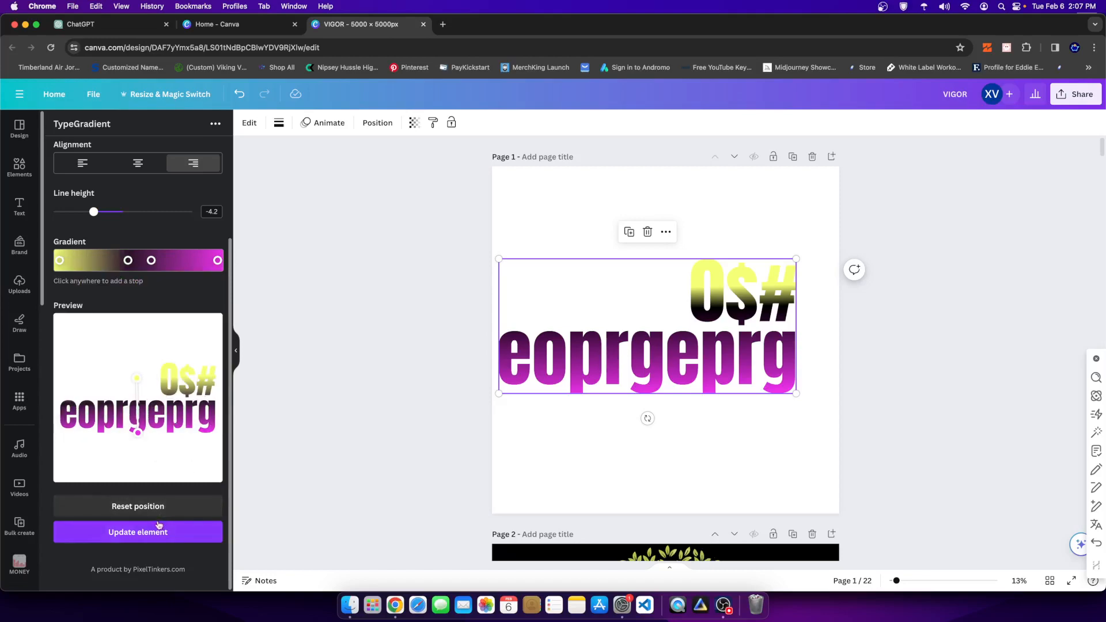
{"action": "left_click", "coordinate": [149, 538]}
- Delete the two remaining intermediate stops so the gradient runs directly from yellow to magenta, and update the element
{"action": "left_click", "coordinate": [128, 260]}
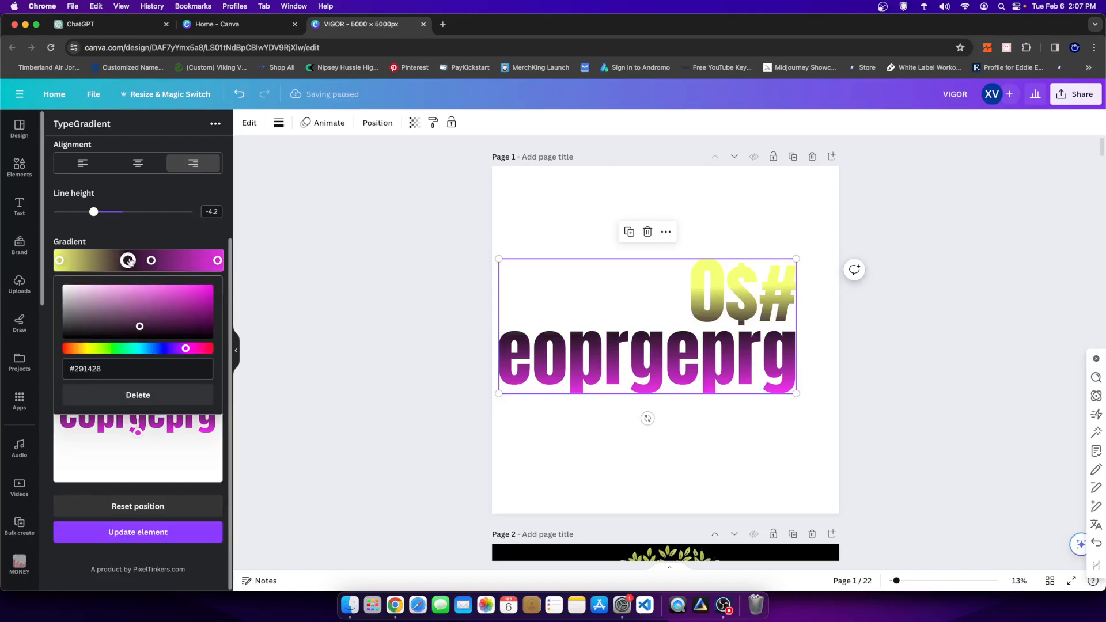
{"action": "left_click", "coordinate": [139, 396]}
{"action": "left_click", "coordinate": [151, 261]}
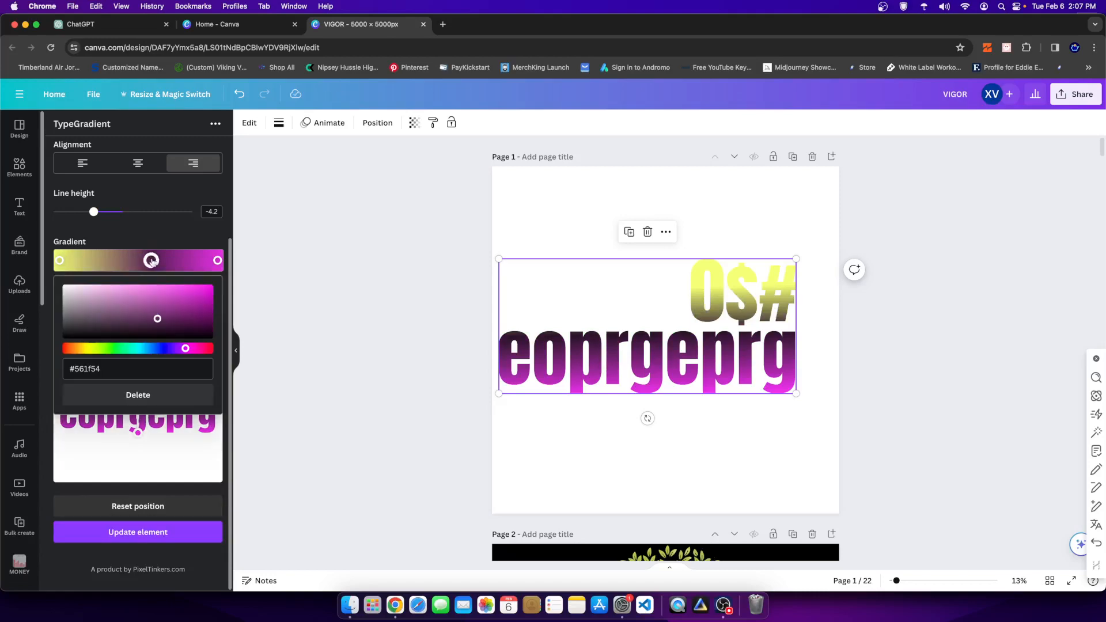
{"action": "left_click", "coordinate": [147, 395]}
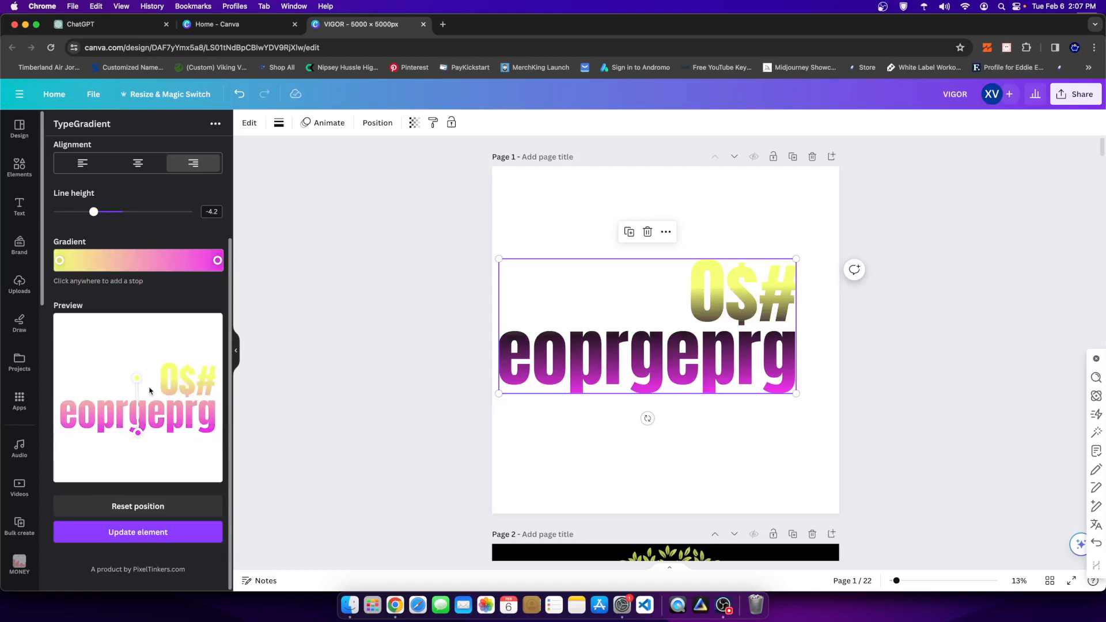
{"action": "left_click", "coordinate": [144, 531]}
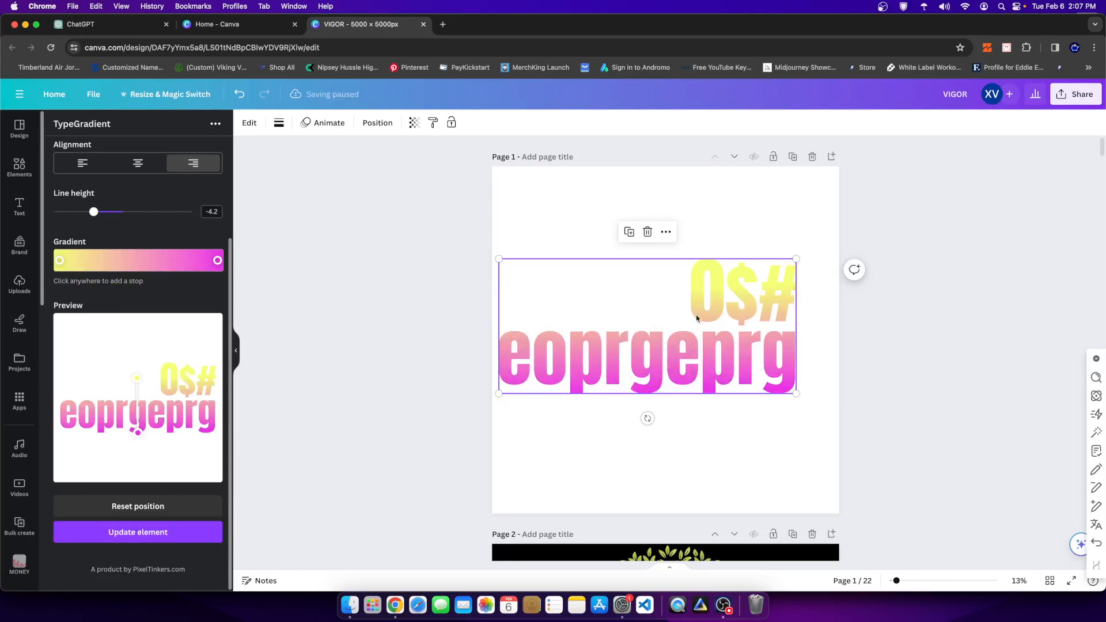
- Make the yellow start stop's colour slightly duller and nudge the gradient text up and to the right on the page
{"action": "left_click", "coordinate": [60, 260]}
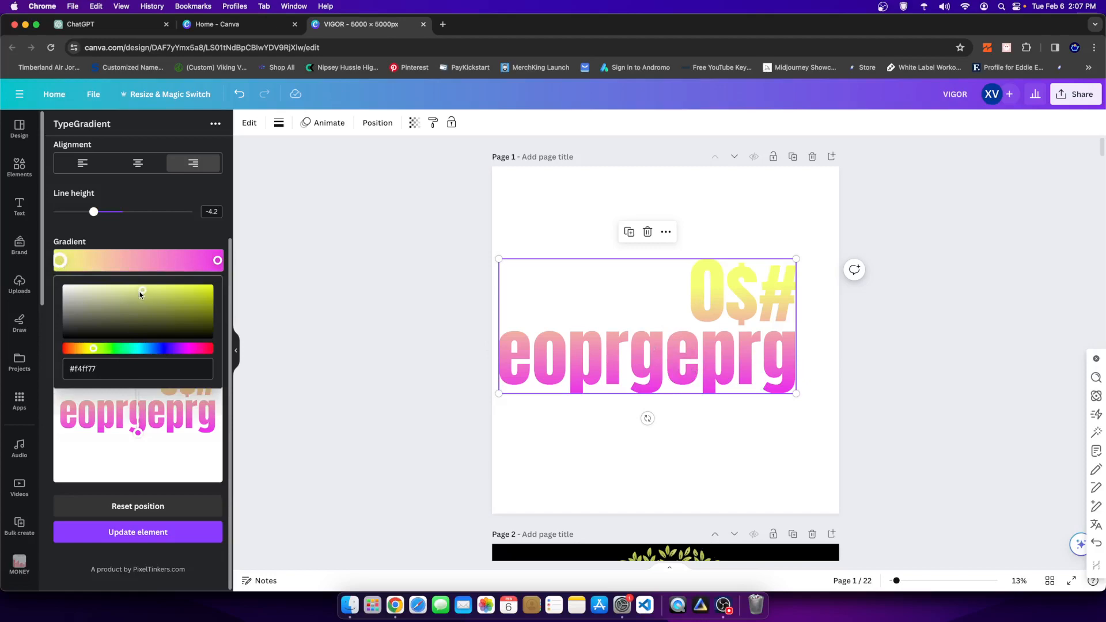
{"action": "left_click_drag", "start_coordinate": [140, 295], "coordinate": [136, 295]}
{"action": "left_click", "coordinate": [168, 226]}
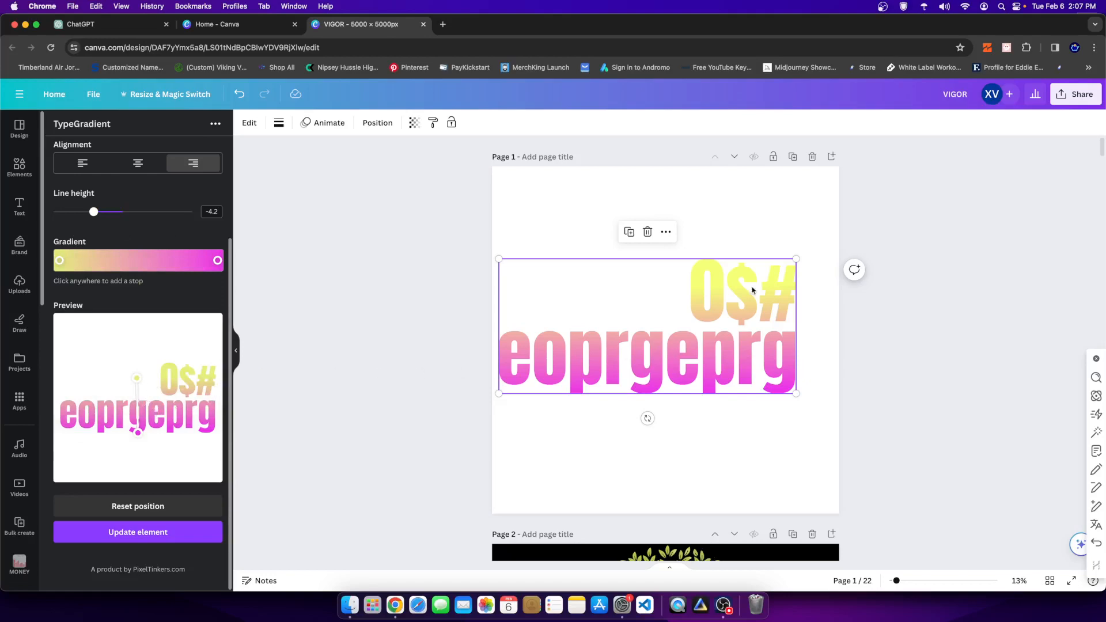
{"action": "left_click_drag", "start_coordinate": [712, 342], "coordinate": [724, 336]}
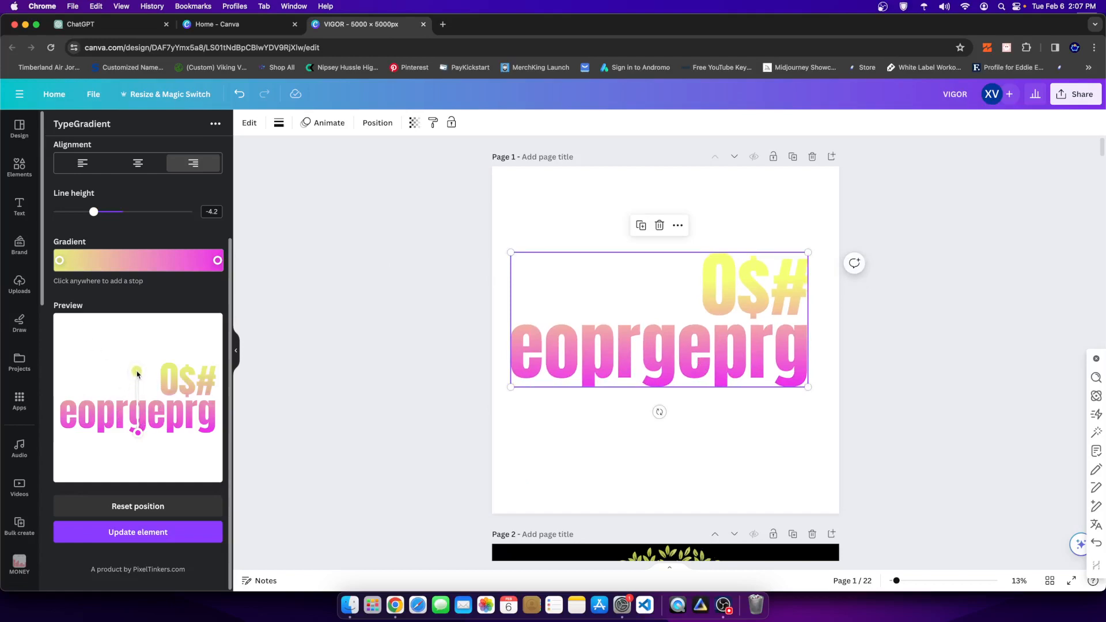
- Place the gradient's yellow start handle above the text and its magenta end handle below it in the preview, updating the element after each adjustment
{"action": "left_click_drag", "start_coordinate": [137, 374], "coordinate": [138, 337]}
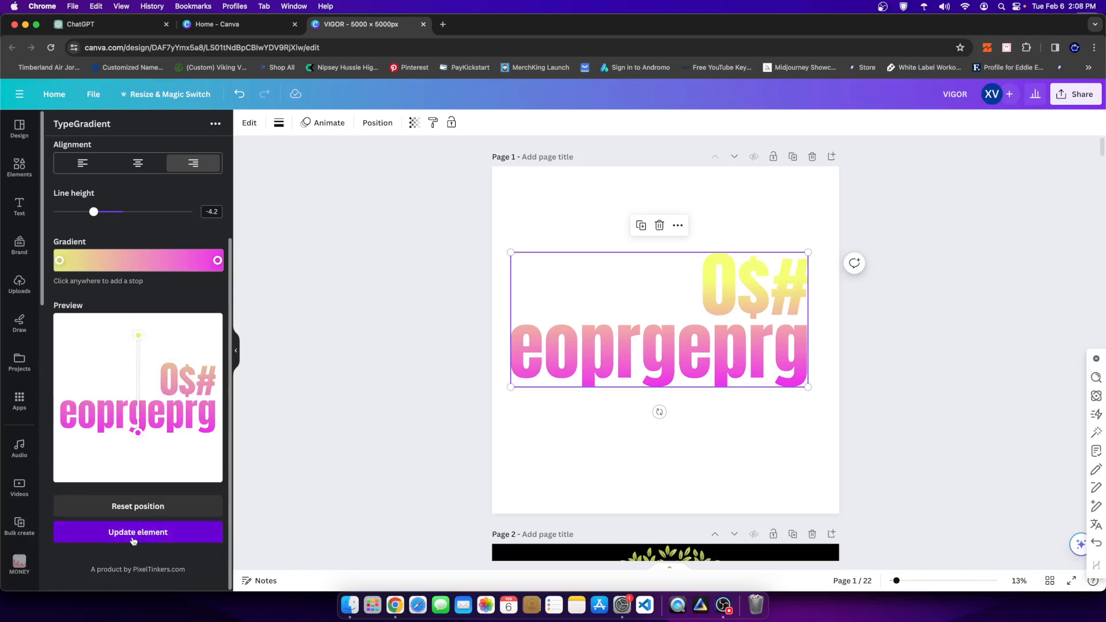
{"action": "left_click", "coordinate": [132, 540]}
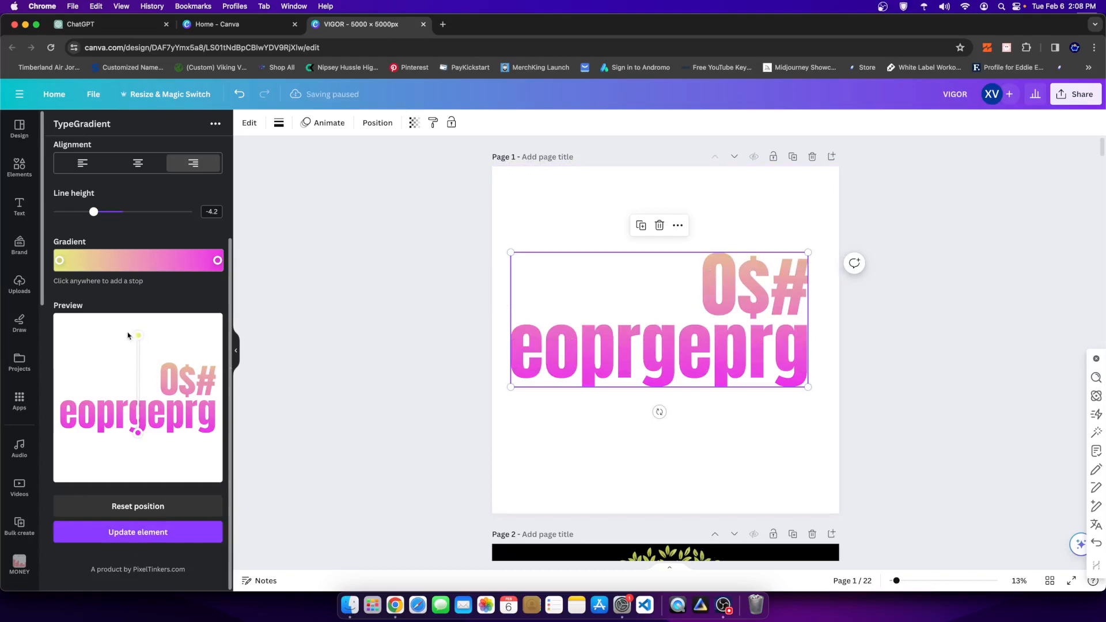
{"action": "left_click_drag", "start_coordinate": [139, 337], "coordinate": [136, 349]}
{"action": "left_click", "coordinate": [138, 529]}
{"action": "left_click_drag", "start_coordinate": [142, 433], "coordinate": [139, 448]}
{"action": "left_click", "coordinate": [167, 539]}
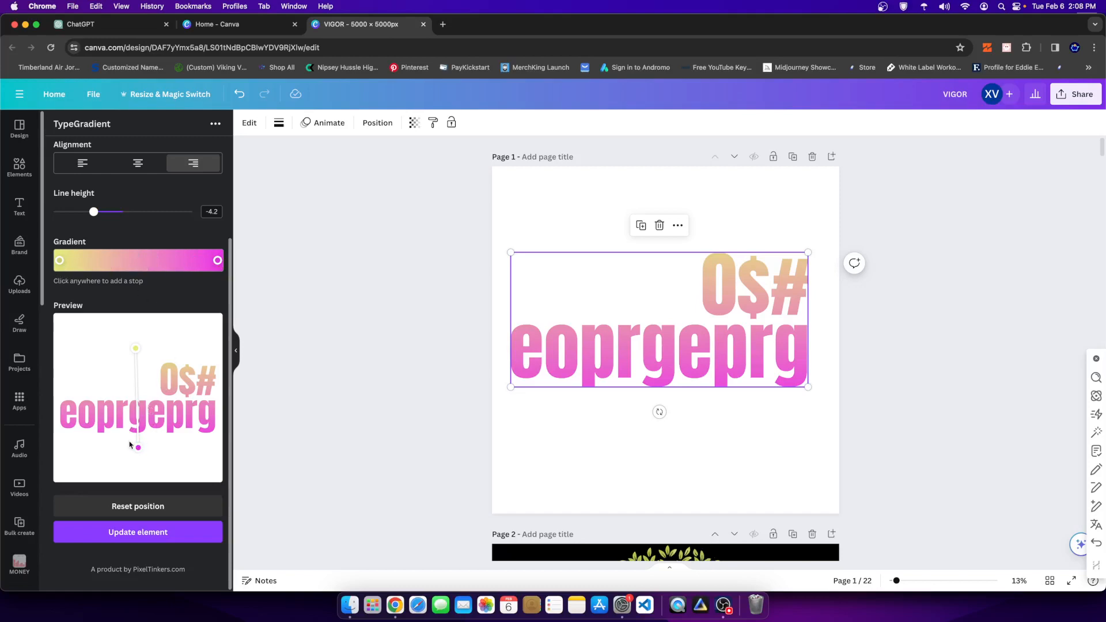
- Set a diagonal gradient from the preview's upper-left corner to its lower-right corner and update the element
{"action": "left_click_drag", "start_coordinate": [137, 449], "coordinate": [214, 475]}
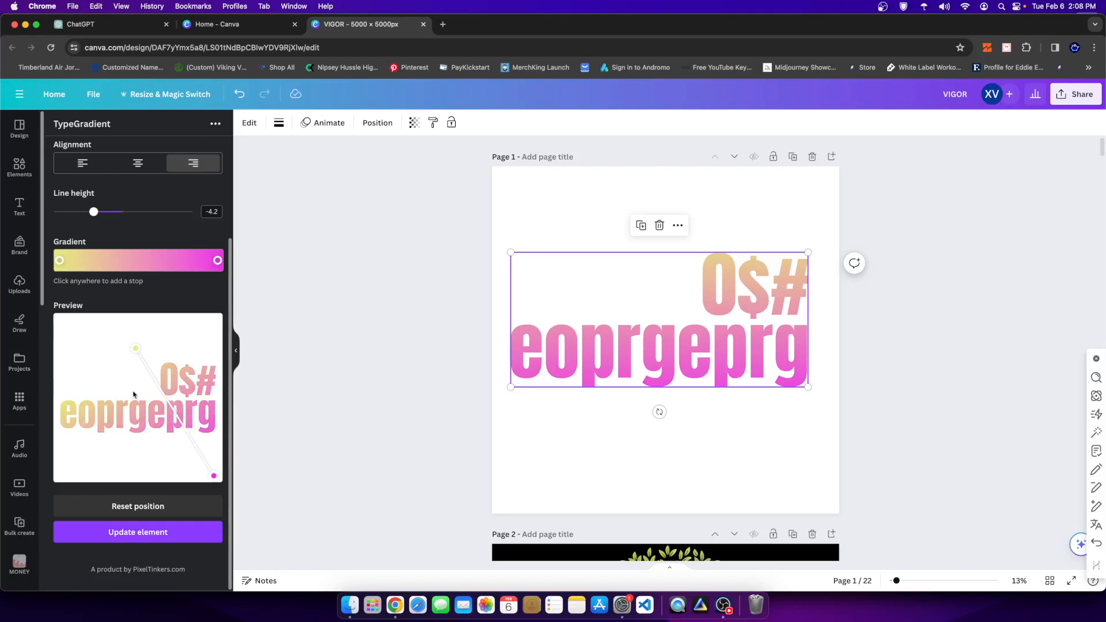
{"action": "left_click_drag", "start_coordinate": [133, 351], "coordinate": [63, 326]}
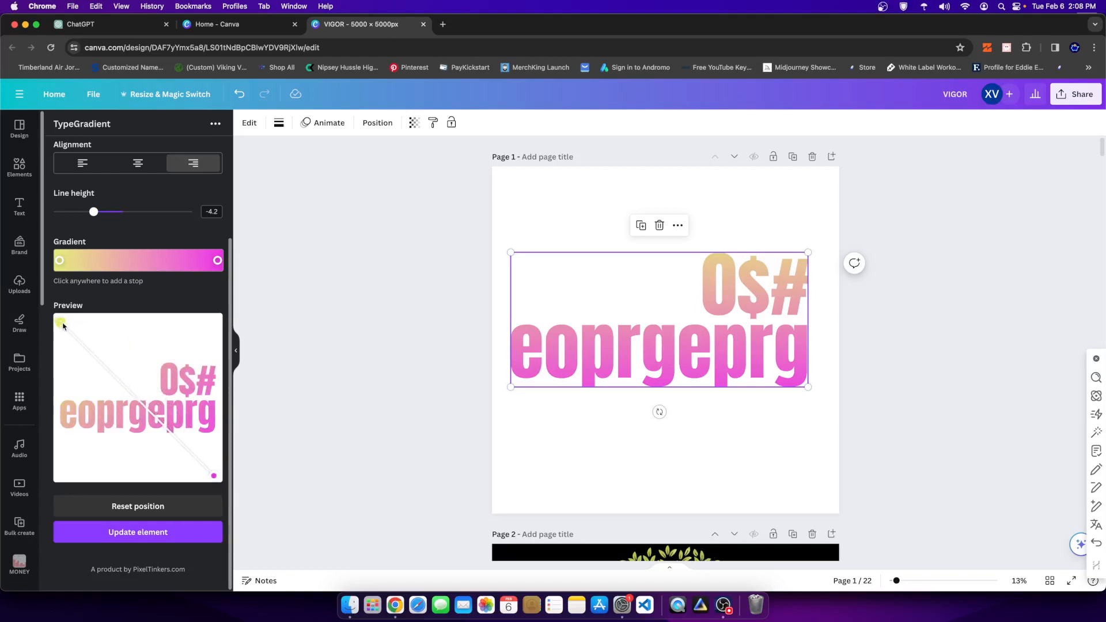
{"action": "left_click", "coordinate": [154, 537]}
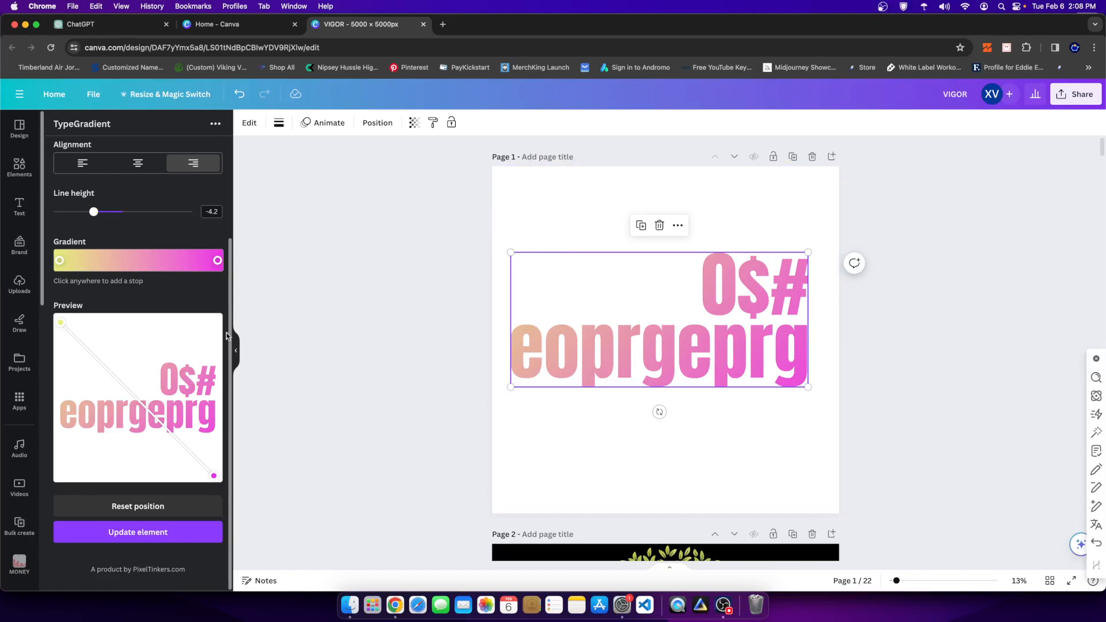
- Make the gradient nearly vertical across the preview's full height, with yellow above and magenta below, and update the element
{"action": "left_click_drag", "start_coordinate": [216, 478], "coordinate": [147, 482]}
{"action": "left_click_drag", "start_coordinate": [62, 326], "coordinate": [150, 321]}
{"action": "left_click", "coordinate": [138, 532]}
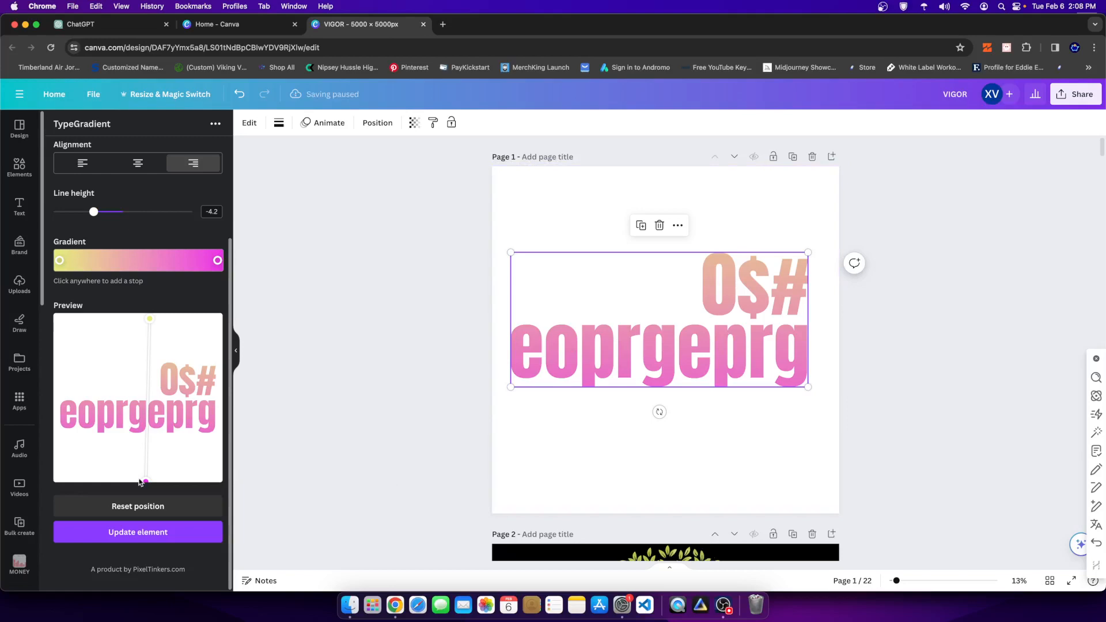
- Move the magenta handle to the preview's upper-left area, update the element, and spread the handles so yellow sits beyond the right edge
{"action": "left_click_drag", "start_coordinate": [142, 481], "coordinate": [57, 331]}
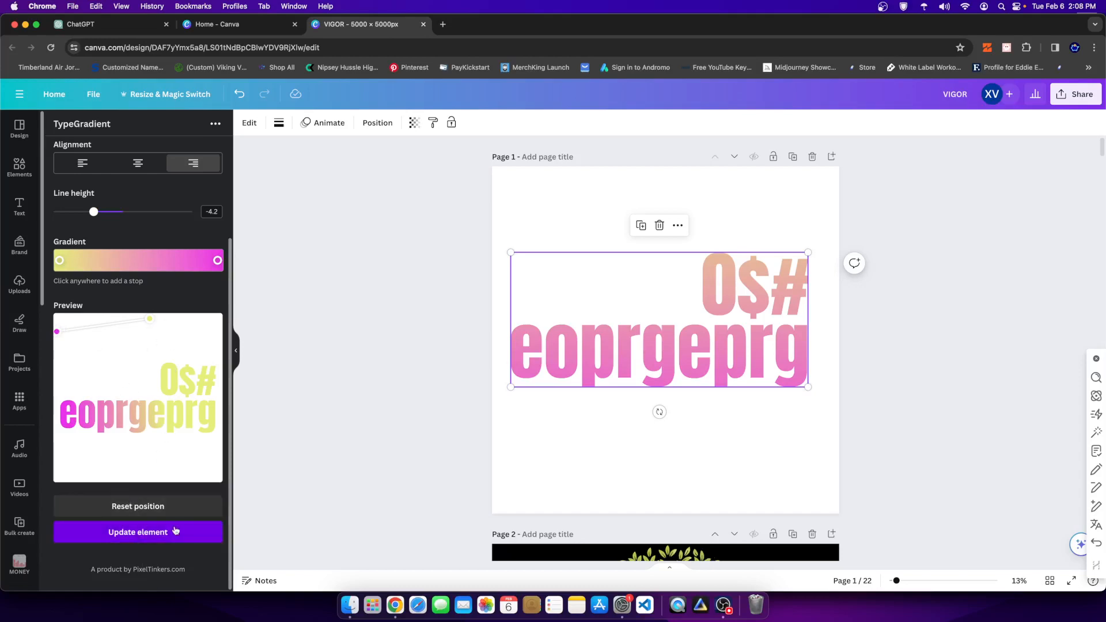
{"action": "left_click", "coordinate": [152, 538]}
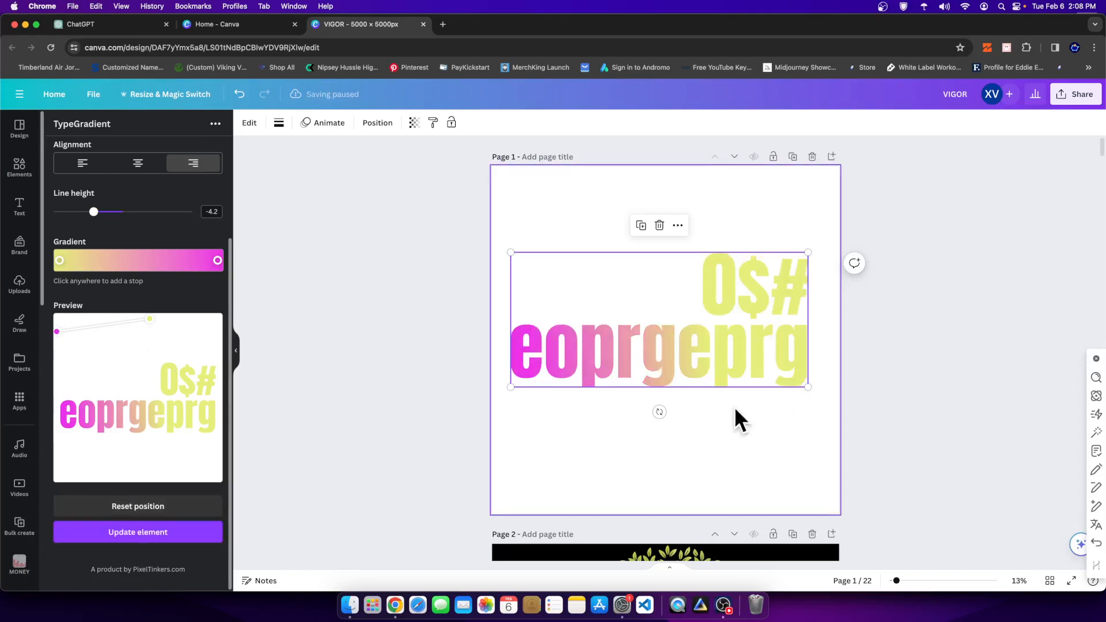
{"action": "left_click_drag", "start_coordinate": [150, 320], "coordinate": [231, 362]}
{"action": "left_click_drag", "start_coordinate": [55, 334], "coordinate": [79, 310]}
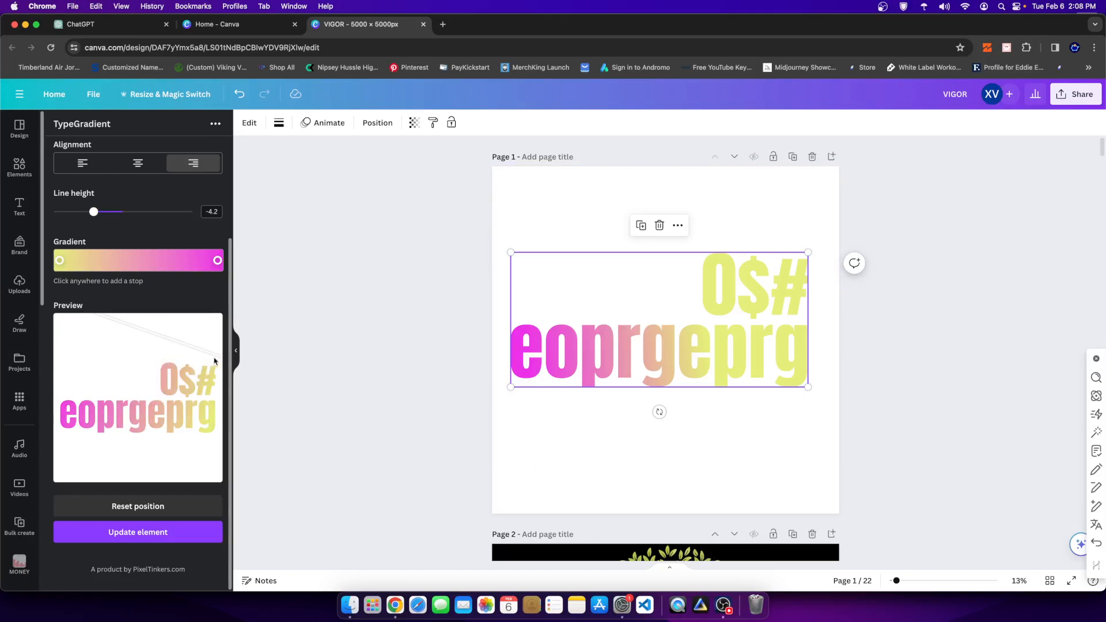
- Reset the gradient position, shift the yellow start handle slightly up and to the left, and update the element
{"action": "left_click", "coordinate": [117, 516]}
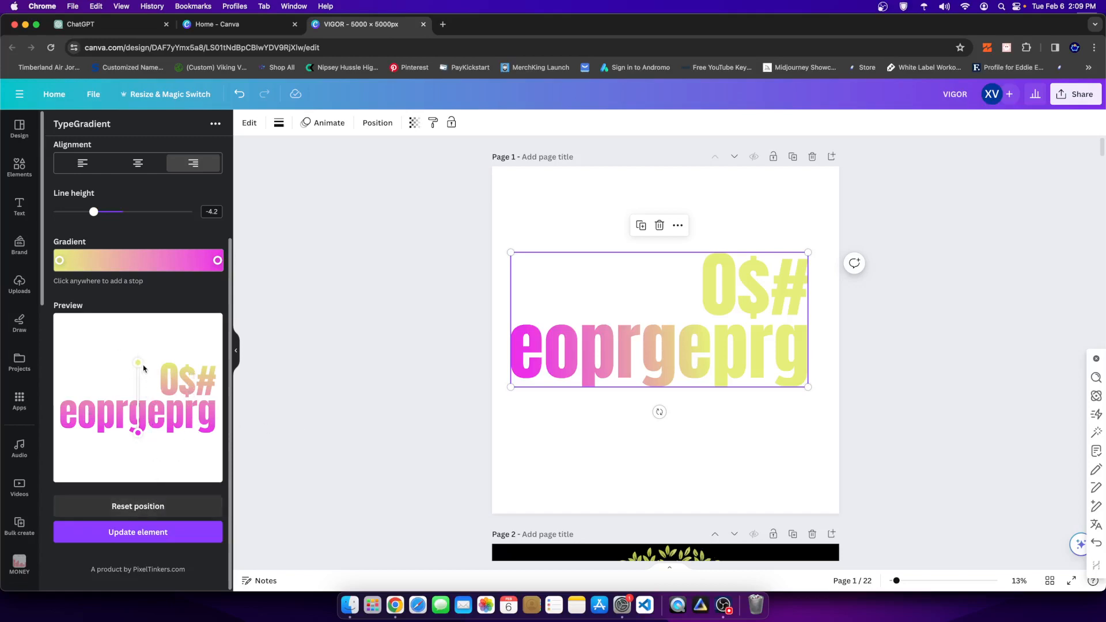
{"action": "mouse_move", "coordinate": [138, 363]}
{"action": "left_mouse_down"}
{"action": "mouse_move", "coordinate": [128, 345]}
{"action": "mouse_move", "coordinate": [132, 355]}
{"action": "left_mouse_up"}
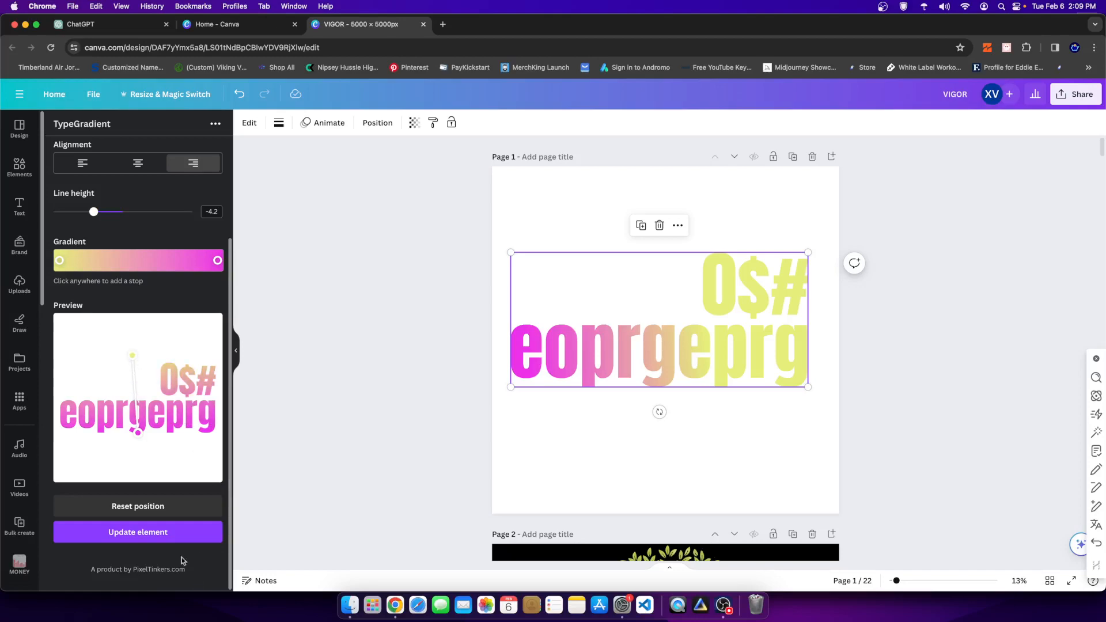
{"action": "left_click", "coordinate": [168, 529]}
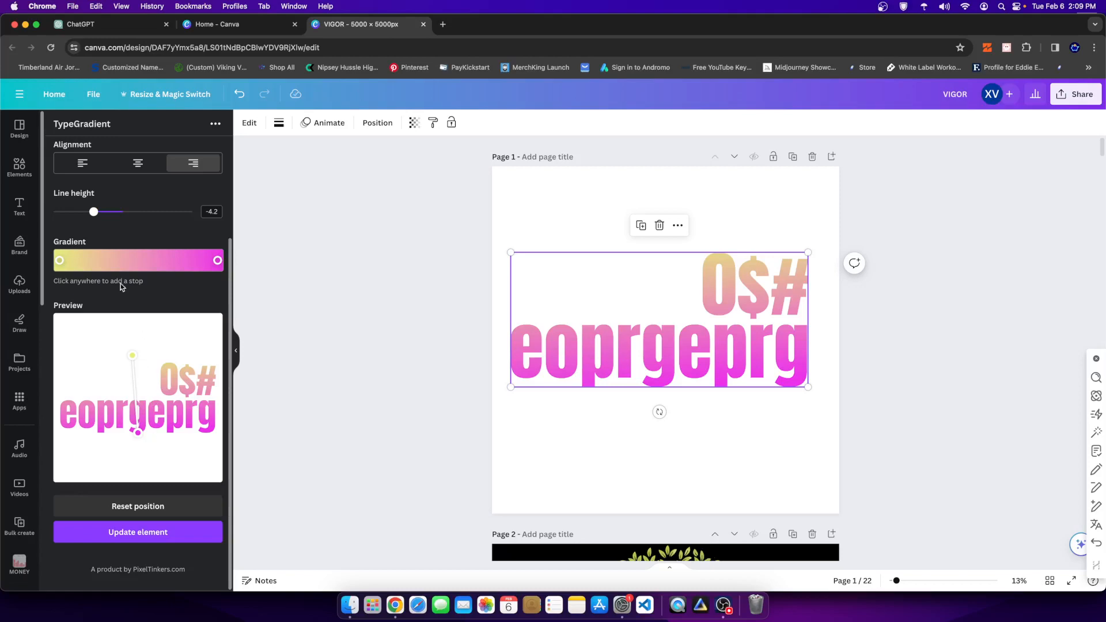
{"action": "scroll", "coordinate": [119, 283], "scroll_direction": "up", "scroll_amount": 3}
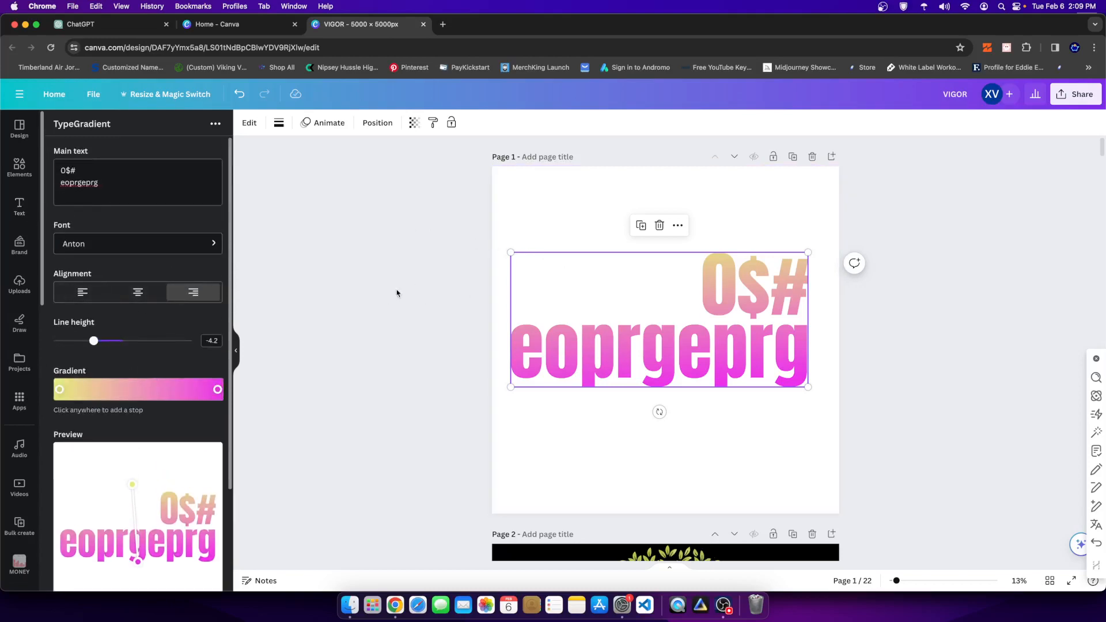
{"action": "scroll", "coordinate": [130, 408], "scroll_direction": "down", "scroll_amount": 3}
{"action": "scroll", "coordinate": [147, 394], "scroll_direction": "up", "scroll_amount": 3}
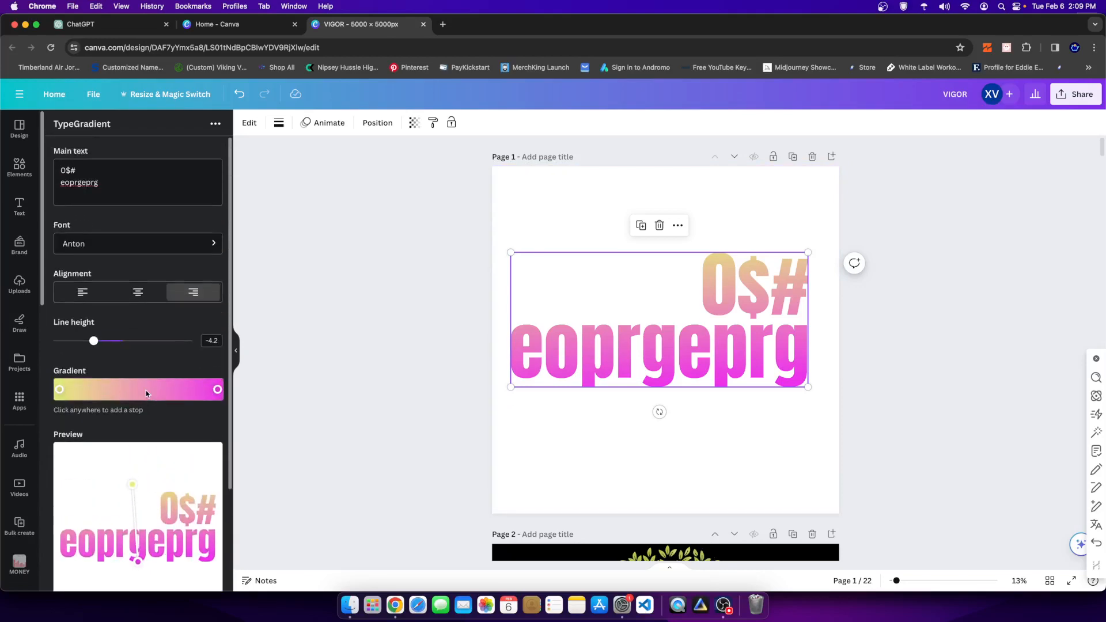